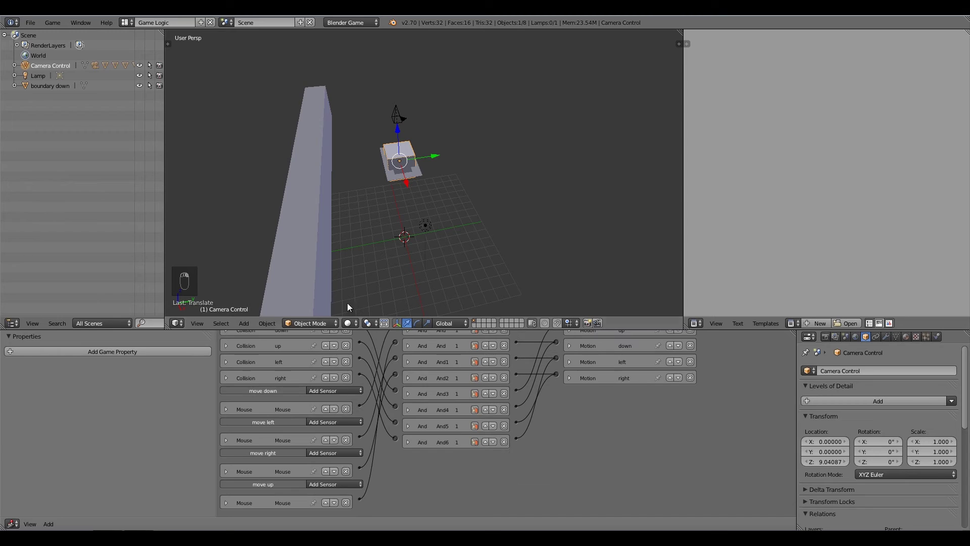
Step: Select the tall boundary down wall beside the Camera Control cube
right_click(307, 206)
Step: Enable Box collision bounds on the boundary down wall's physics, then duplicate the wall
scroll(316, 287, "down", 3)
scroll(287, 375, "up", 3)
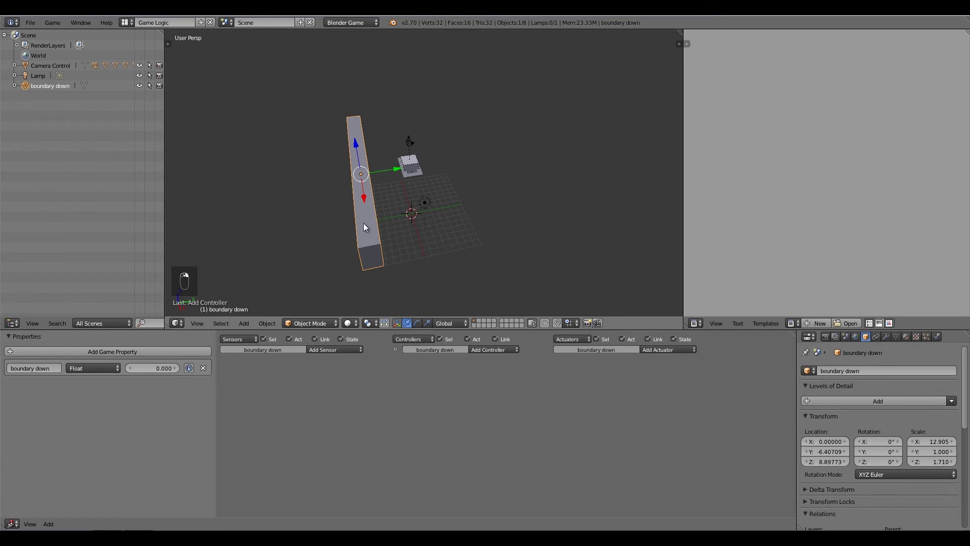
left_click(936, 336)
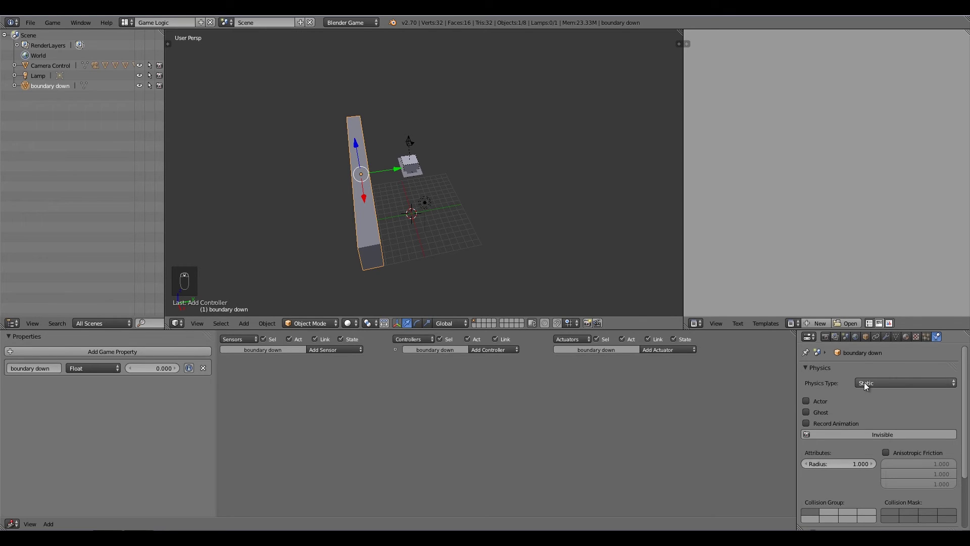
scroll(841, 444, "down", 3)
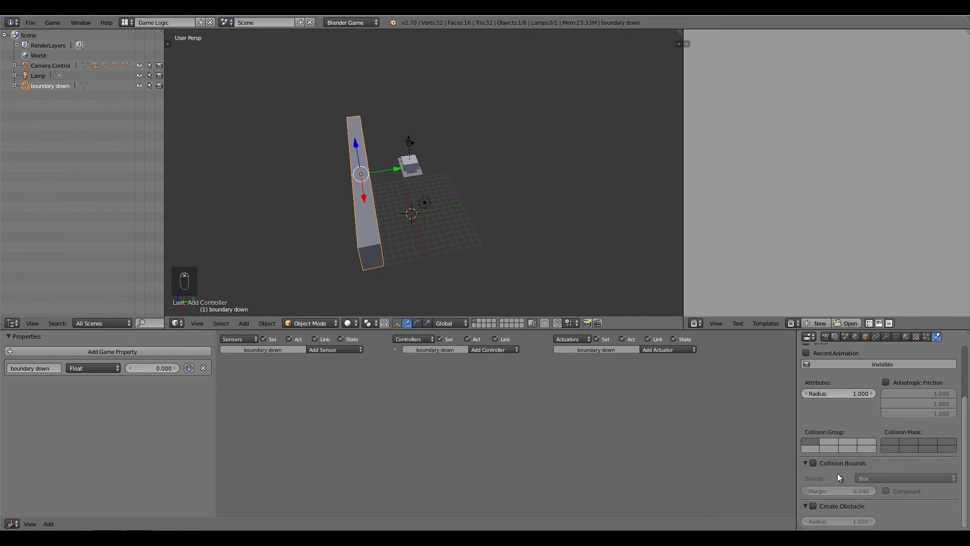
left_click(812, 463)
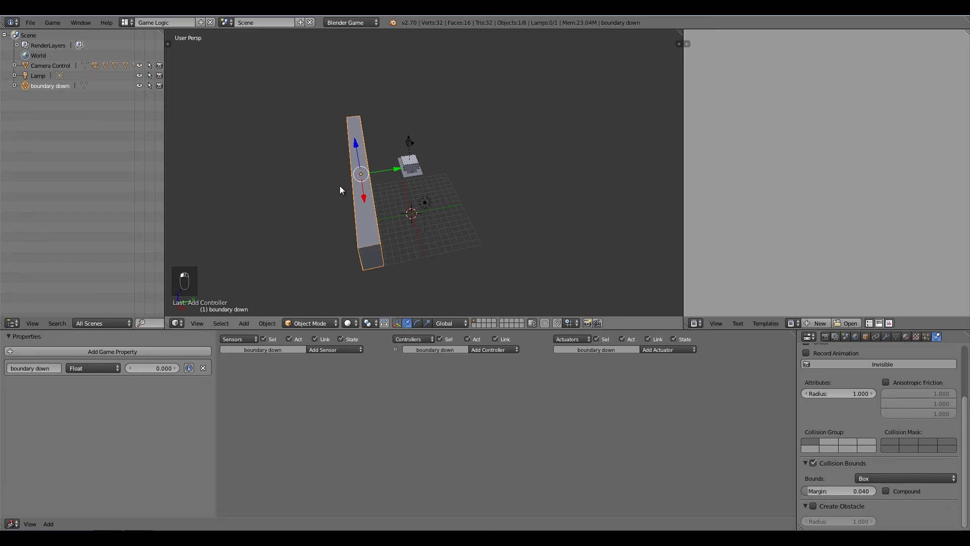
middle_click_drag(339, 186, 406, 185)
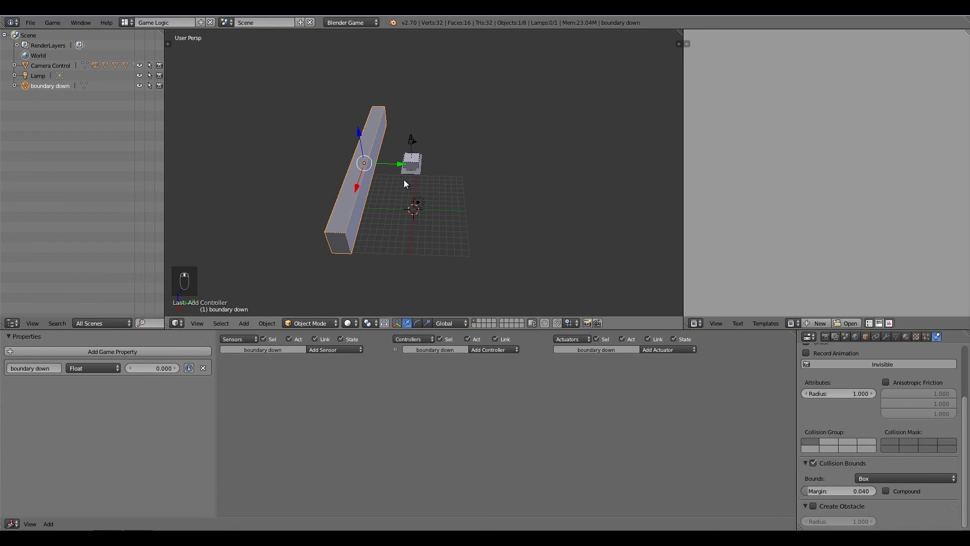
key("shift+d")
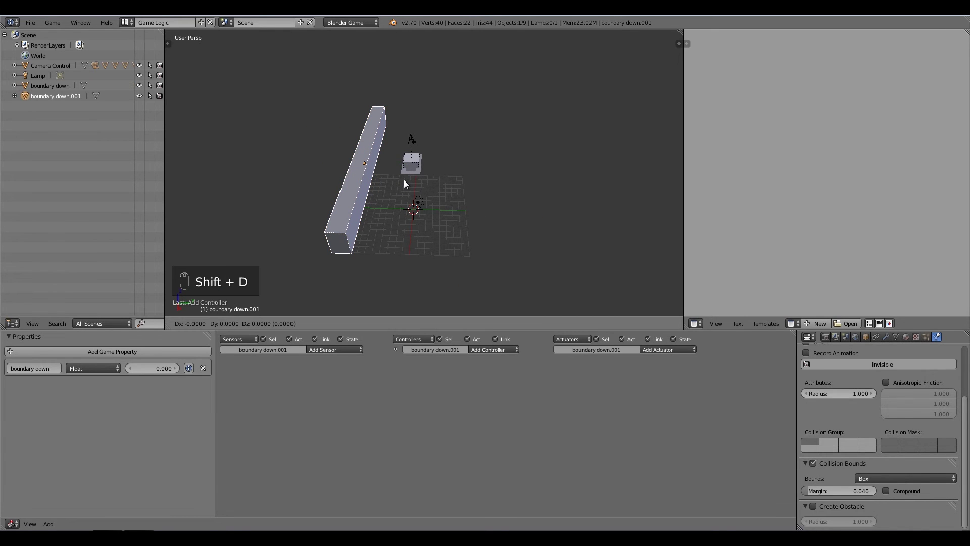
Step: Move the wall copy along Y to the opposite side of the floor
key("y")
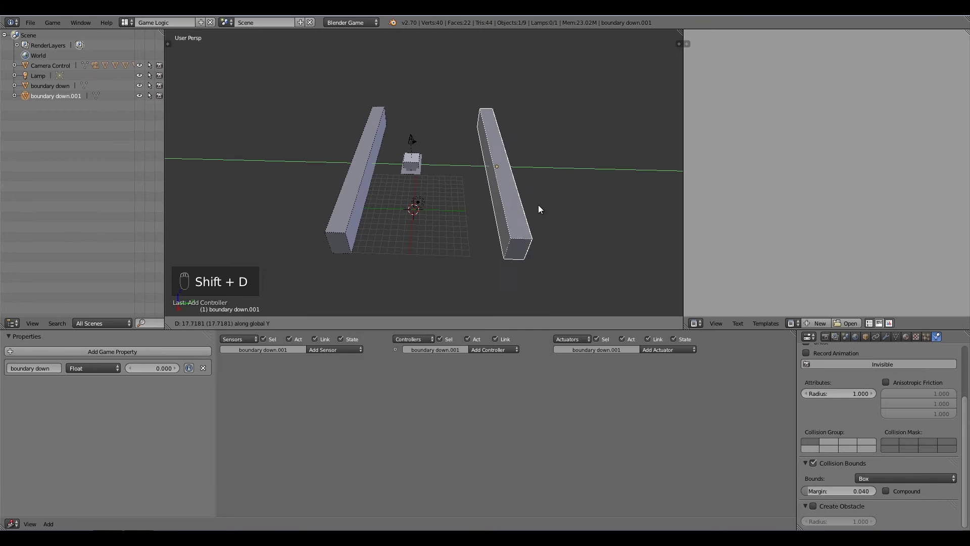
left_click(564, 210)
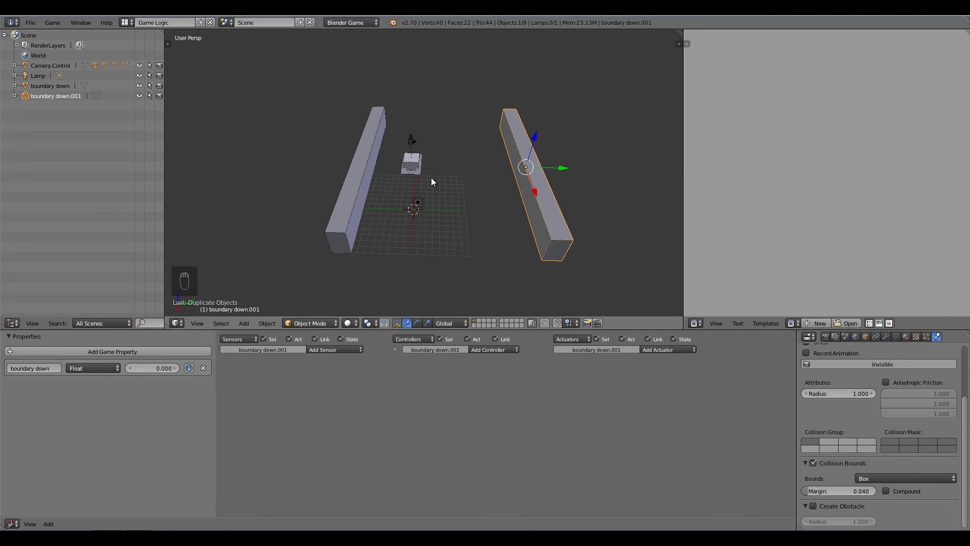
left_click_drag(564, 170, 563, 178)
middle_click_drag(479, 211, 511, 205)
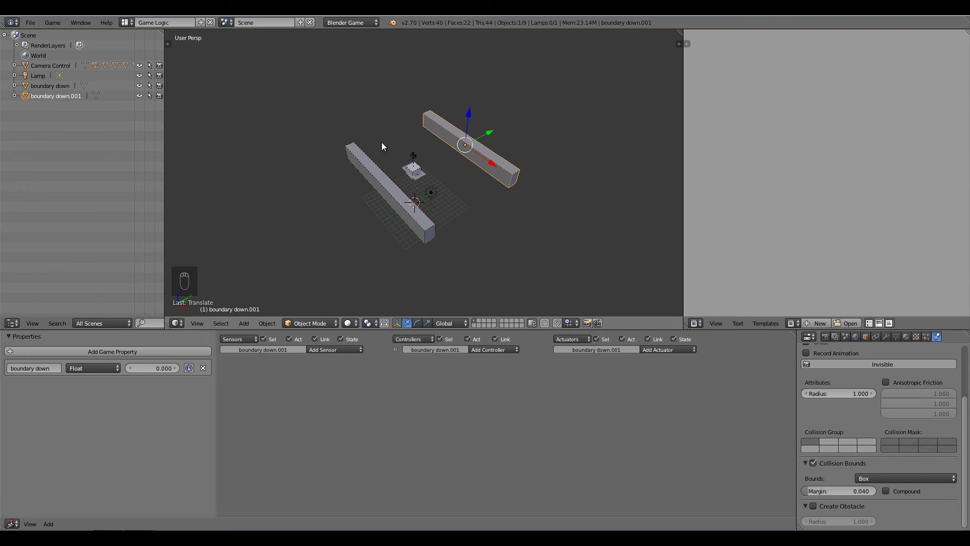
Step: Rename the copy's game property to 'boundary up'
left_click(56, 368)
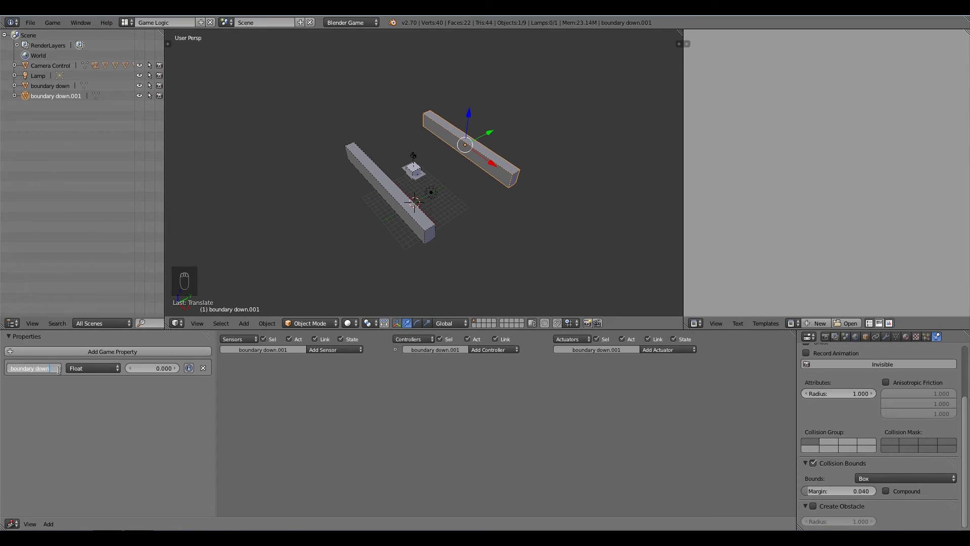
key("BackSpace")
key("BackSpace")
key("BackSpace")
type("up")
key("Return")
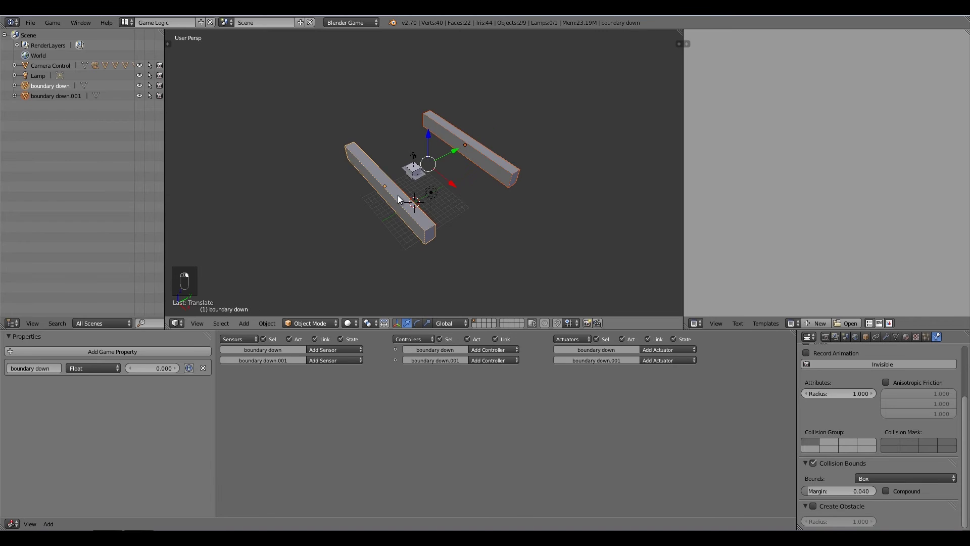
Step: Duplicate both walls and rotate the copies 90° about Z to close the square
middle_click_drag(448, 190, 485, 163)
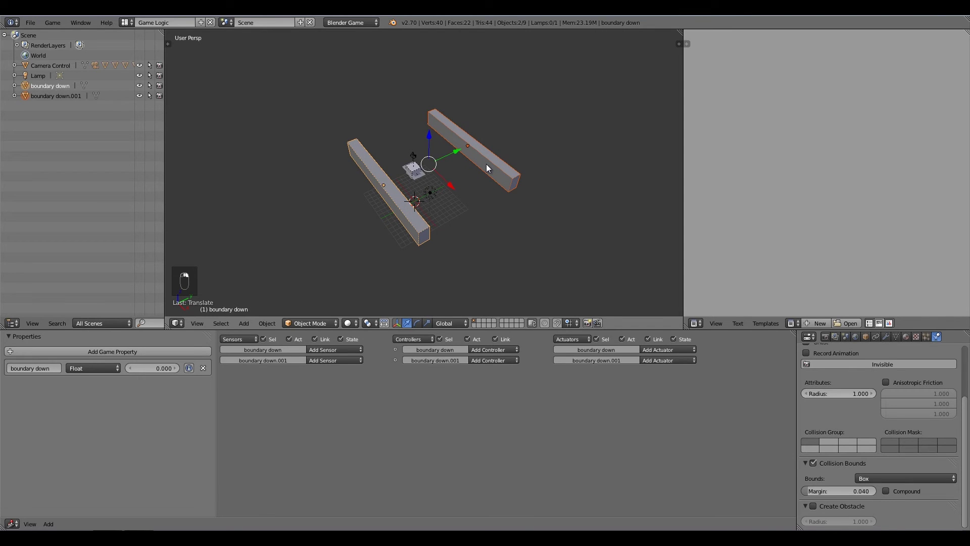
right_click(413, 217, "shift")
mouse_move(414, 217)
middle_mouse_down()
mouse_move(435, 219)
mouse_move(422, 219)
middle_mouse_up()
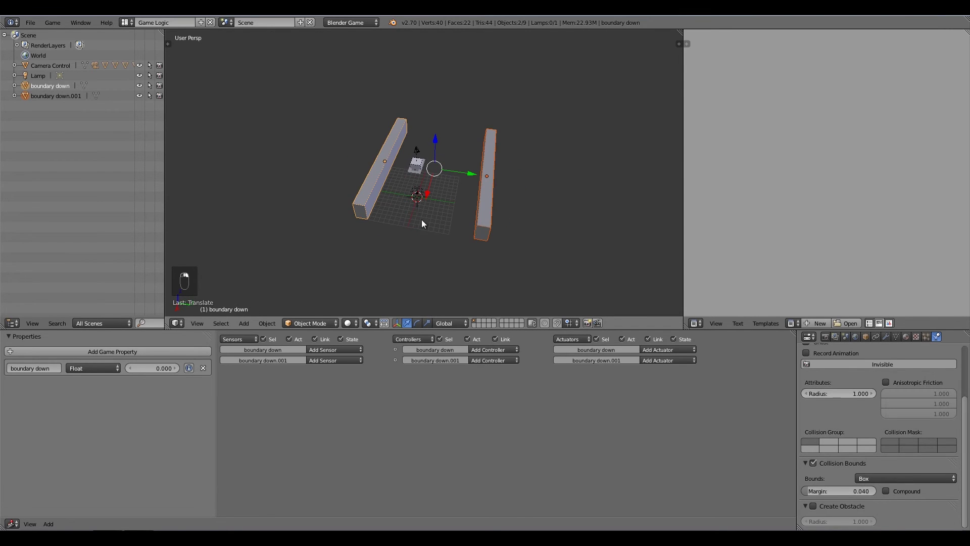
key("shift+d")
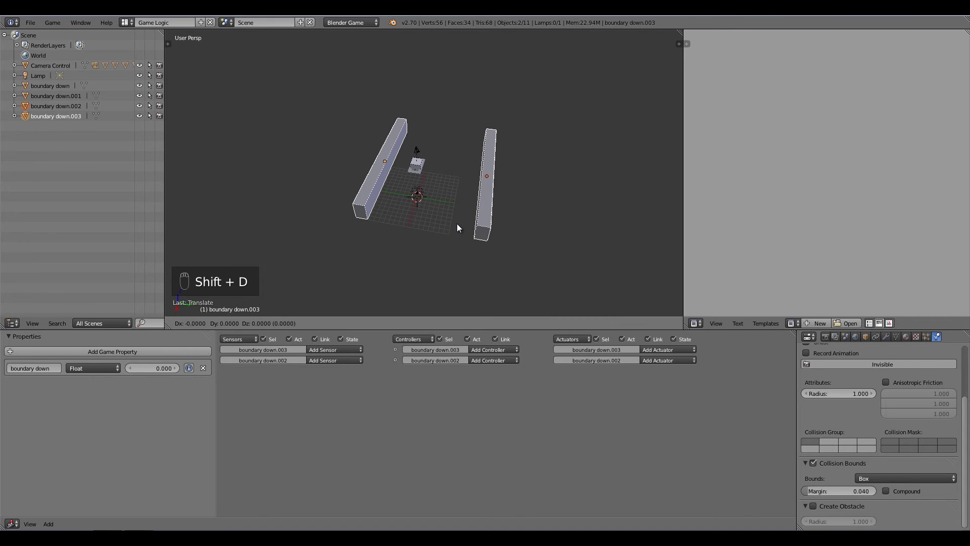
key("r")
key("z")
key("9")
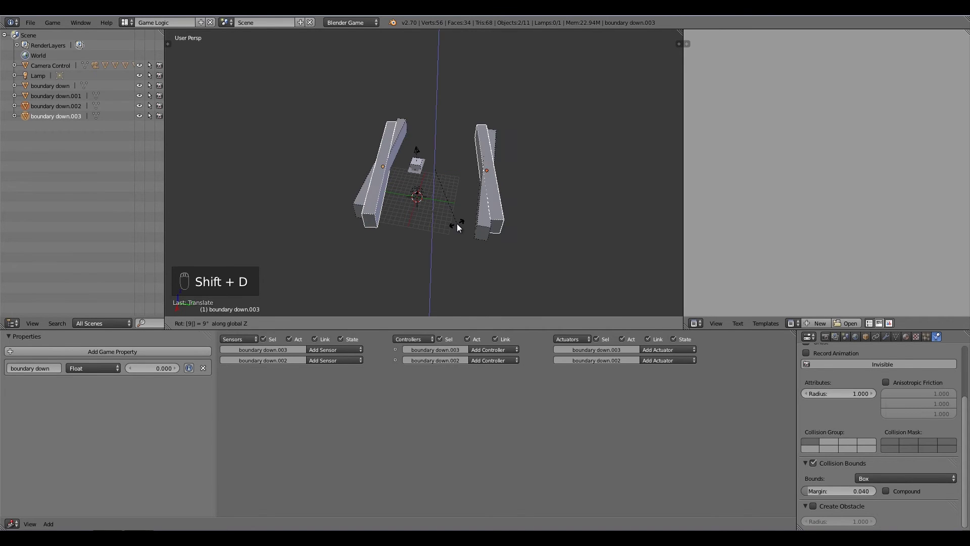
key("0")
left_click(458, 226)
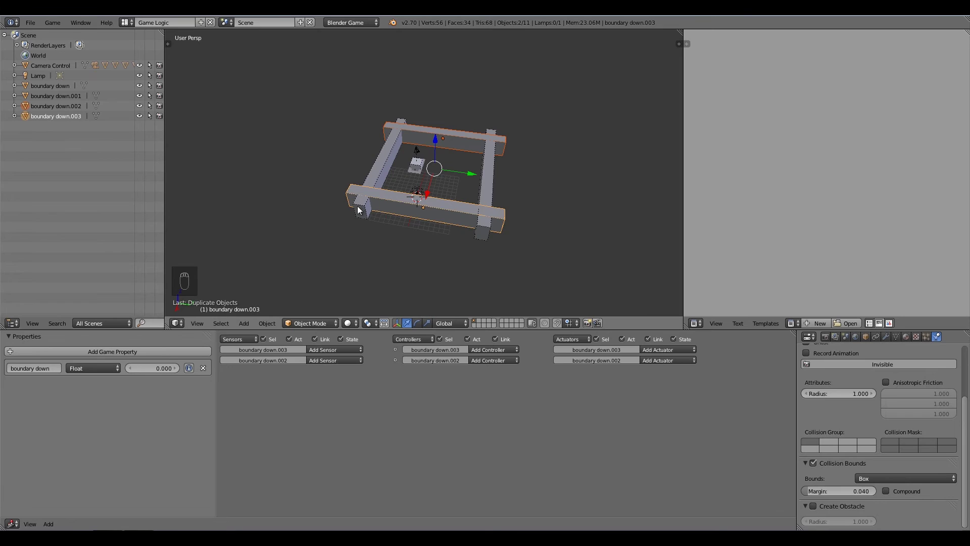
middle_click_drag(356, 205, 274, 191)
right_click(281, 194)
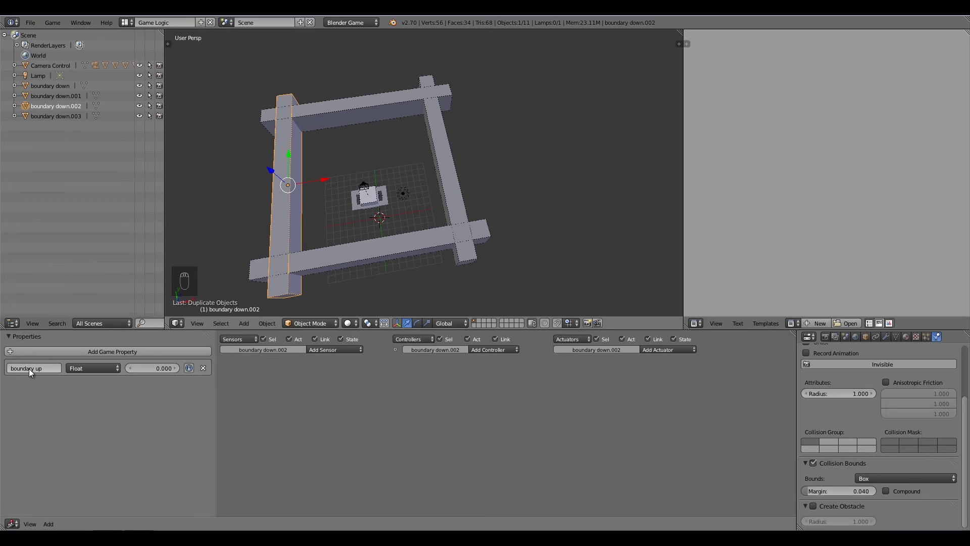
Step: Rename the rotated walls' properties to 'boundary left' and 'boundary right'
left_click(45, 370)
key("BackSpace")
type("left")
key("Return")
right_click(429, 129)
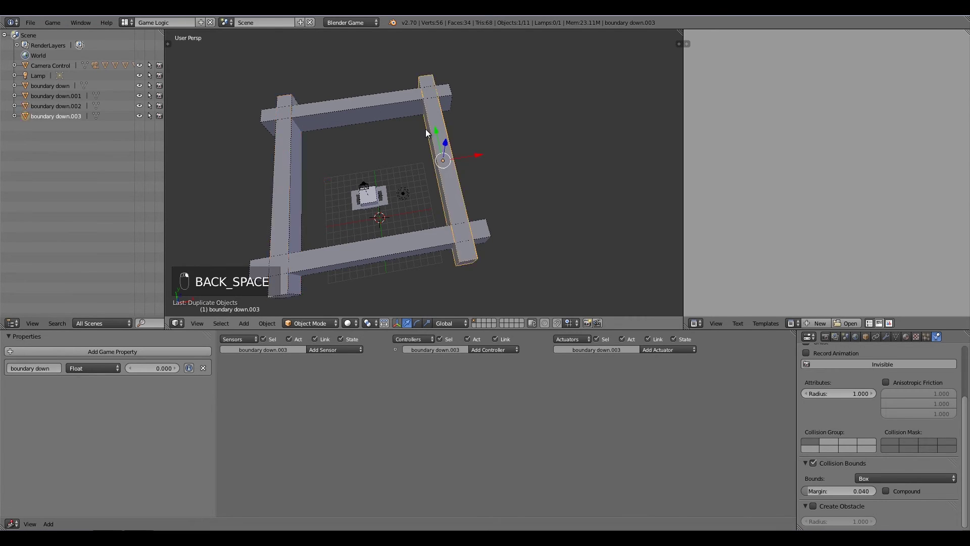
left_click(51, 369)
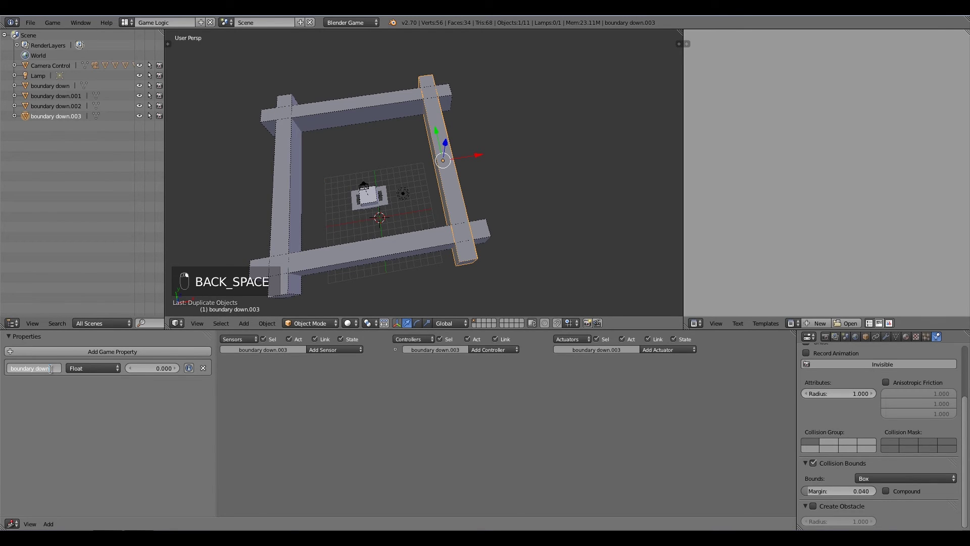
key("BackSpace")
key("BackSpace")
key("BackSpace")
type("right")
key("Return")
Step: Orbit around the walled square and select the Camera Control cube
scroll(419, 158, "down", 1)
middle_click_drag(419, 162, 271, 151)
scroll(313, 179, "up", 4)
middle_click_drag(313, 180, 496, 147)
right_click(519, 145)
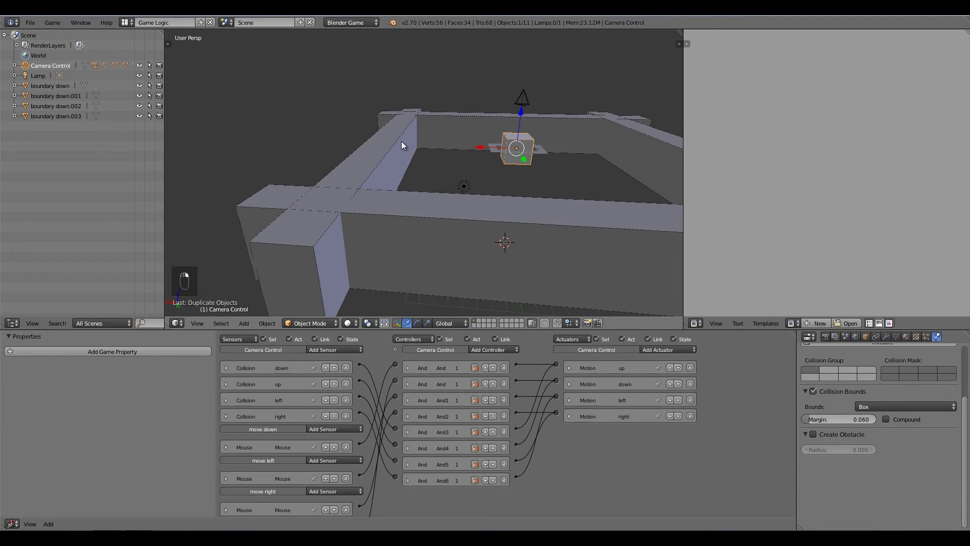
scroll(425, 193, "down", 1)
scroll(311, 202, "down", 2)
middle_click_drag(317, 205, 504, 162)
scroll(410, 206, "down", 4)
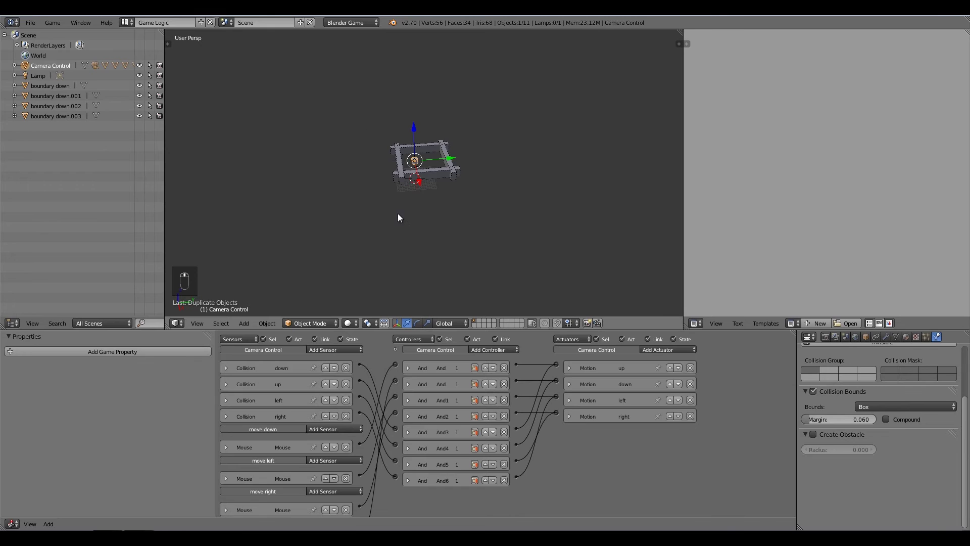
middle_click_drag(398, 216, 442, 197)
scroll(443, 195, "up", 1)
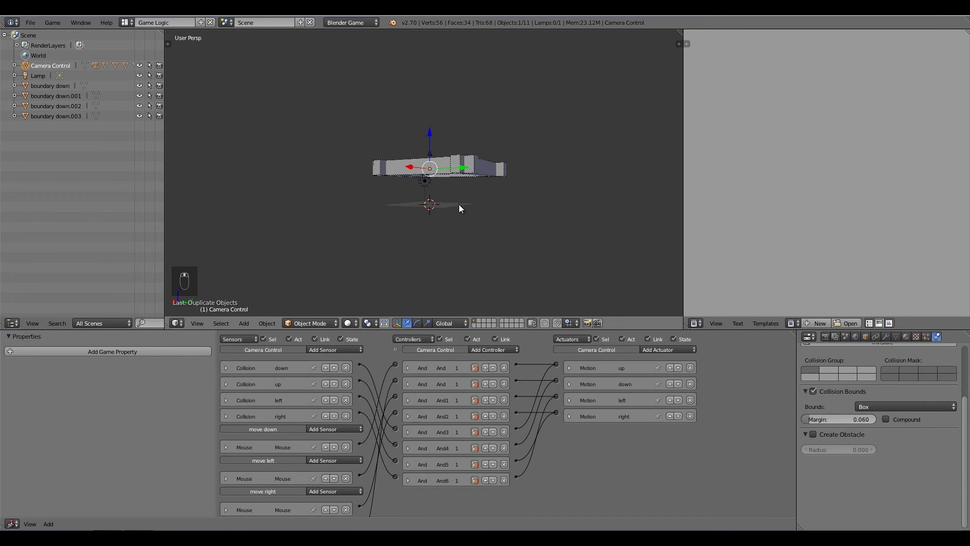
Step: Add a plane mesh and scale it up into a large floor beneath the walls
key("shift+a")
left_click(479, 204)
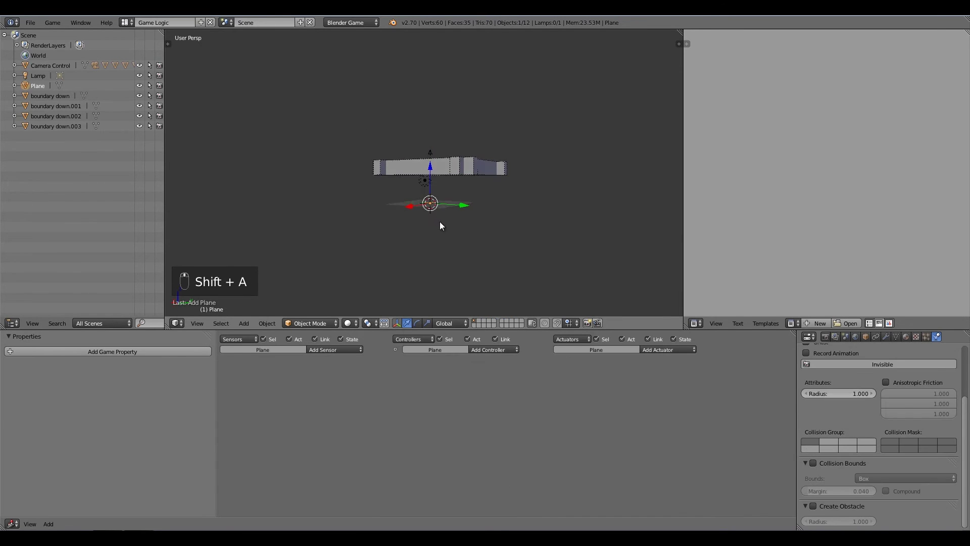
middle_click_drag(440, 222, 402, 186)
key("s")
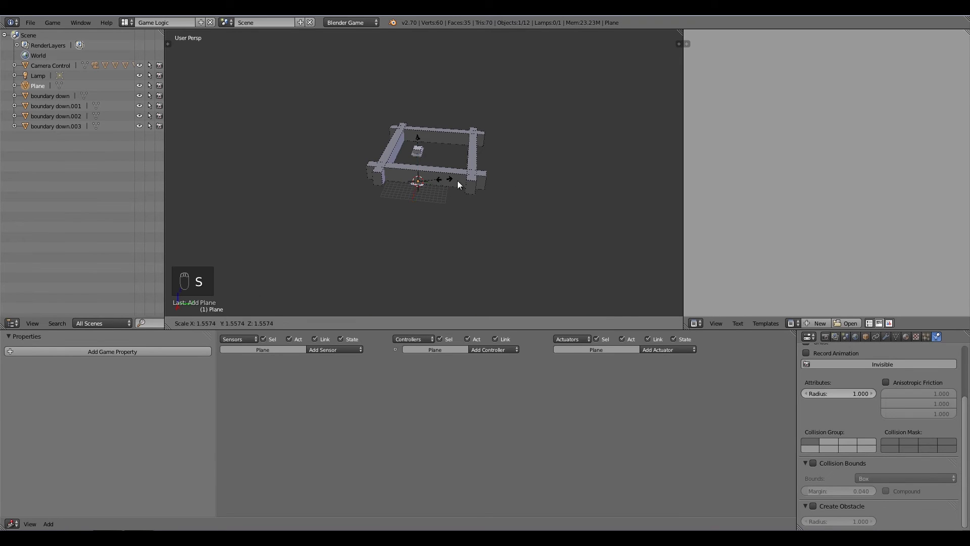
left_click(399, 225)
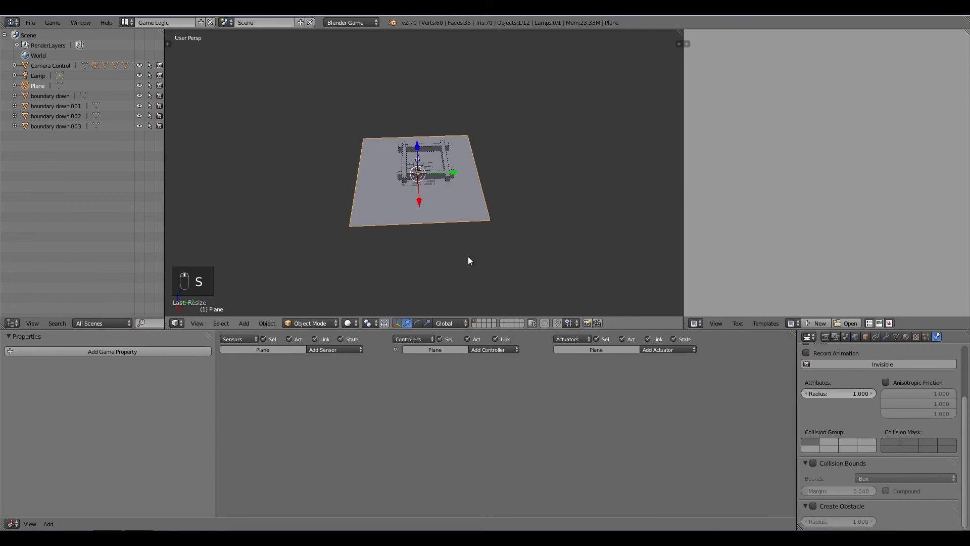
middle_click_drag(468, 257, 510, 273)
left_click(908, 335)
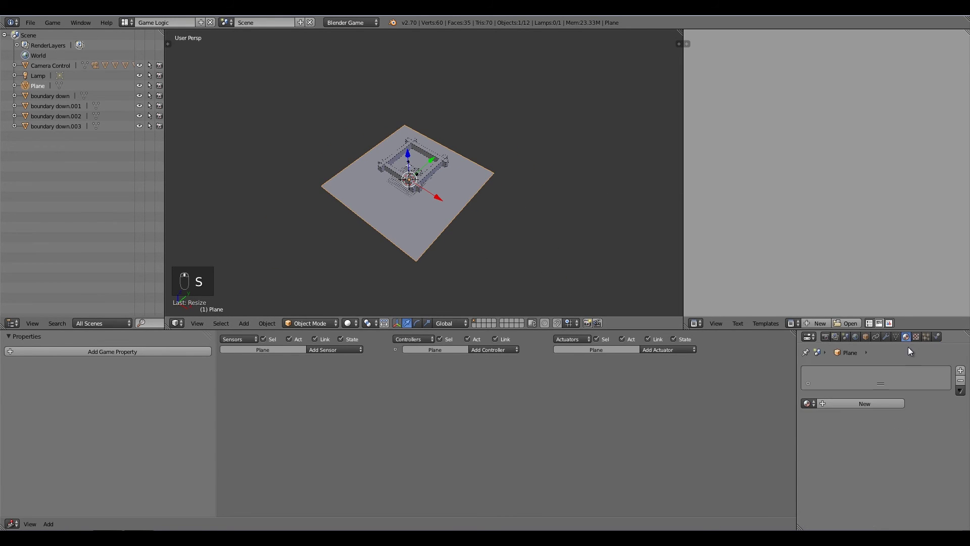
Step: Give the plane a new material with an Image or Movie texture using UV mapping
left_click(860, 404)
scroll(850, 470, "down", 4)
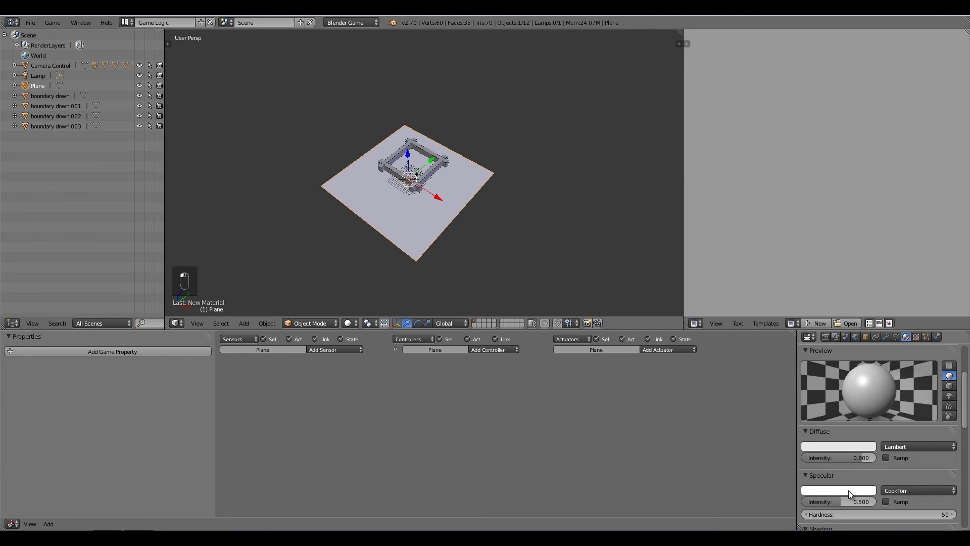
scroll(845, 473, "up", 4)
scroll(839, 460, "down", 5)
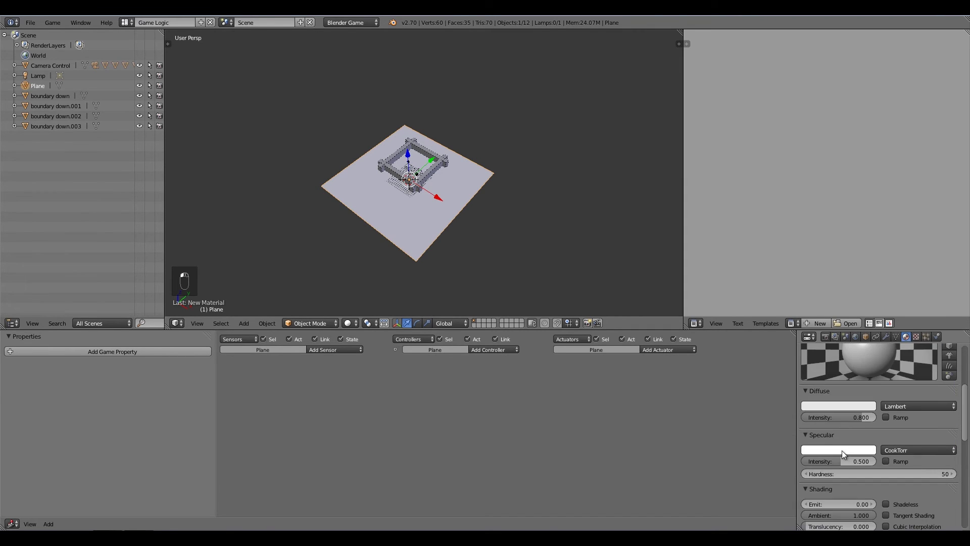
left_click(916, 336)
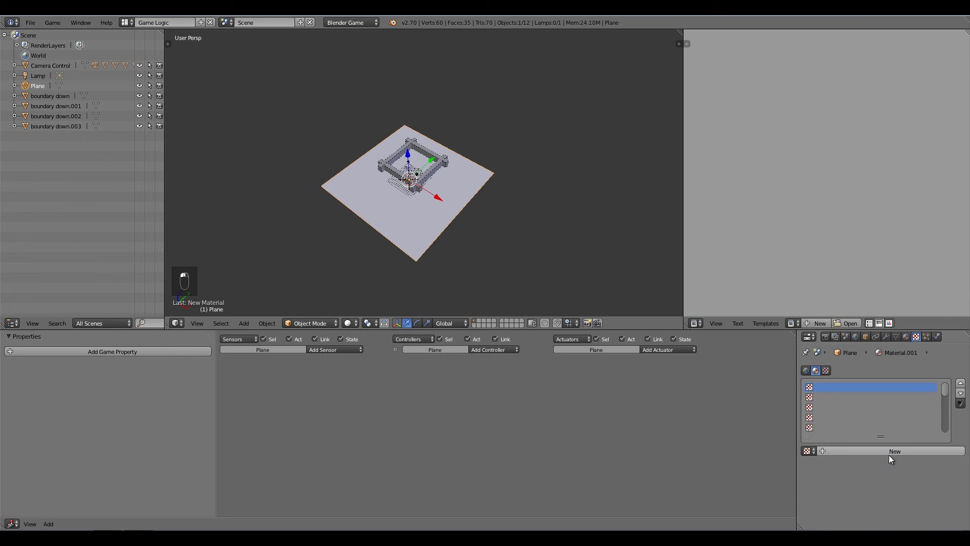
left_click(871, 448)
left_click(871, 462)
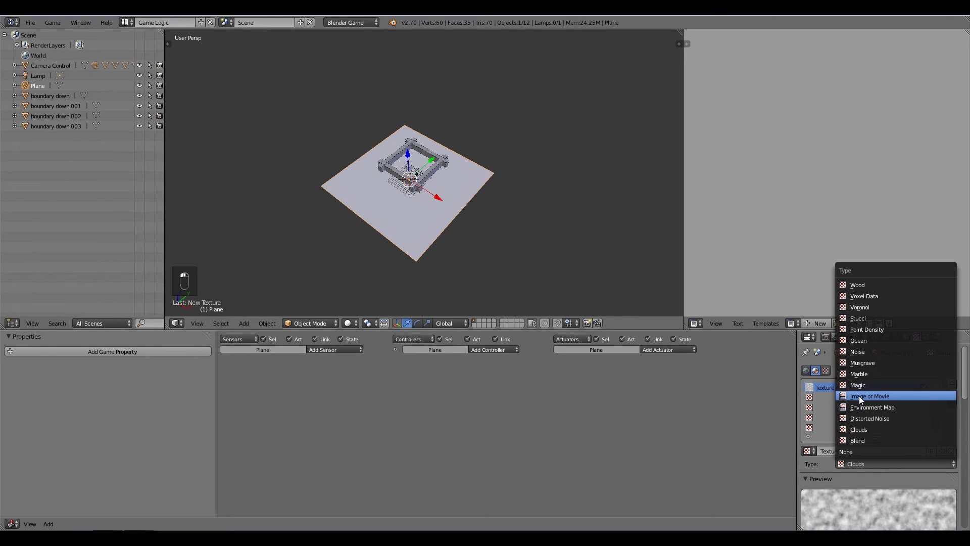
left_click(859, 395)
scroll(866, 471, "down", 4)
scroll(865, 470, "down", 6)
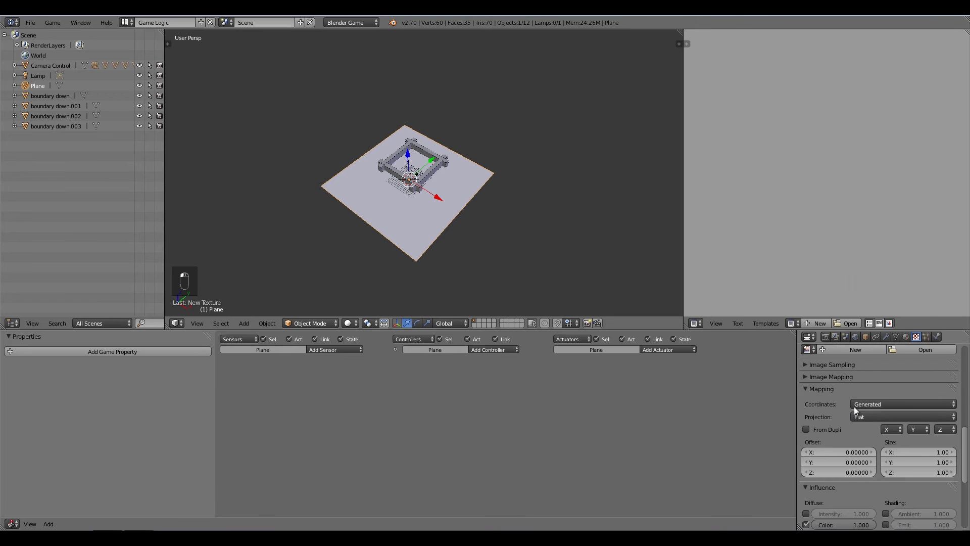
left_click(854, 406)
left_click(865, 363)
Step: Load BarkDecidious0143_9_S.jpg from Downloads as the texture image
scroll(872, 425, "up", 5)
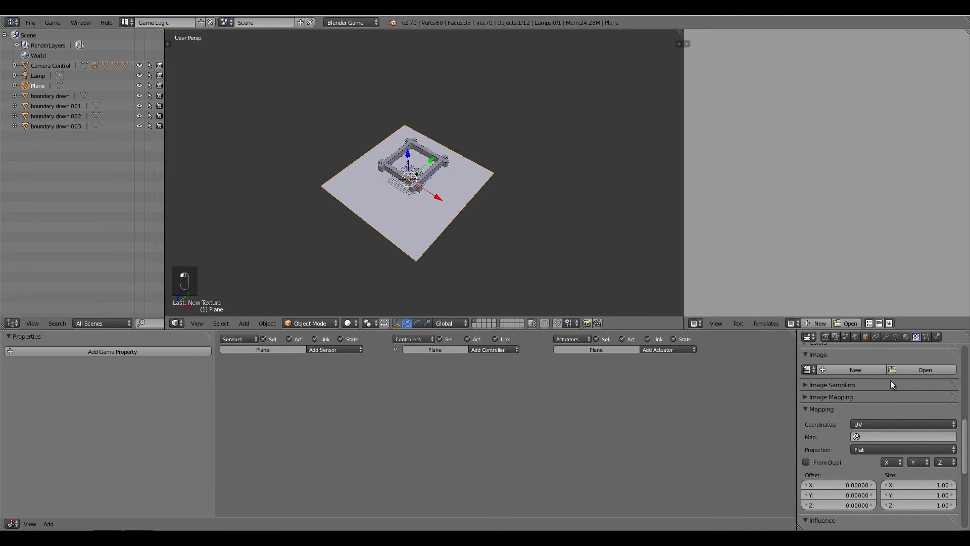
left_click(904, 367)
left_click(32, 194)
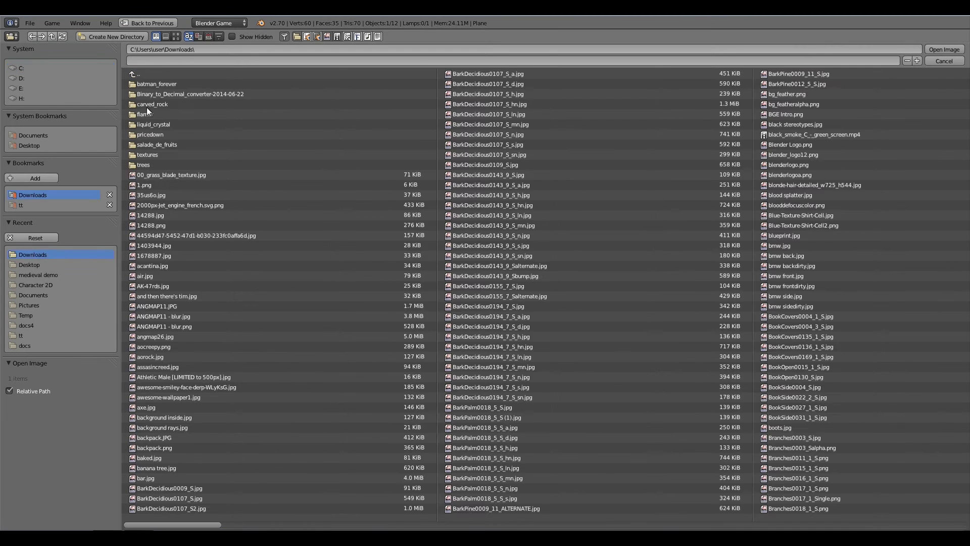
left_click(175, 36)
scroll(629, 416, "down", 4)
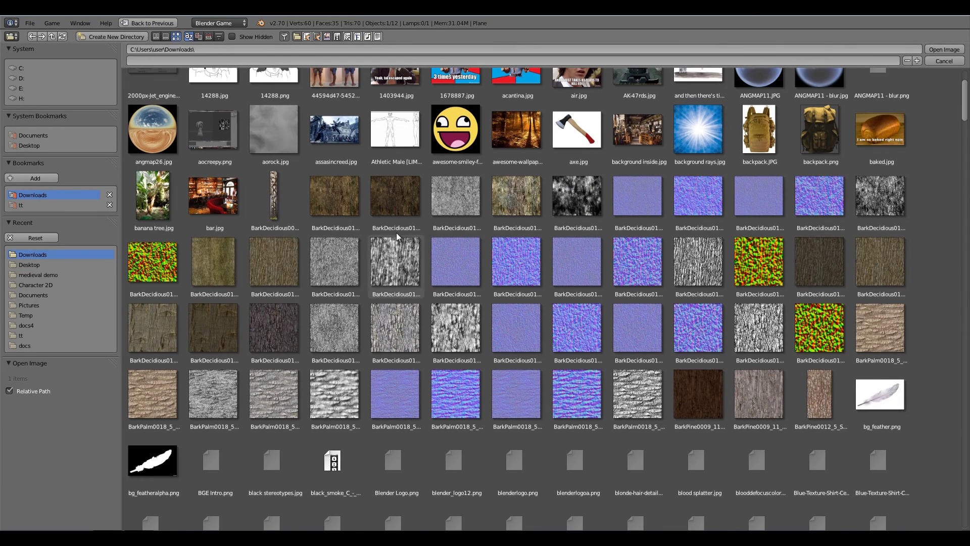
left_click(274, 262)
left_click(943, 49)
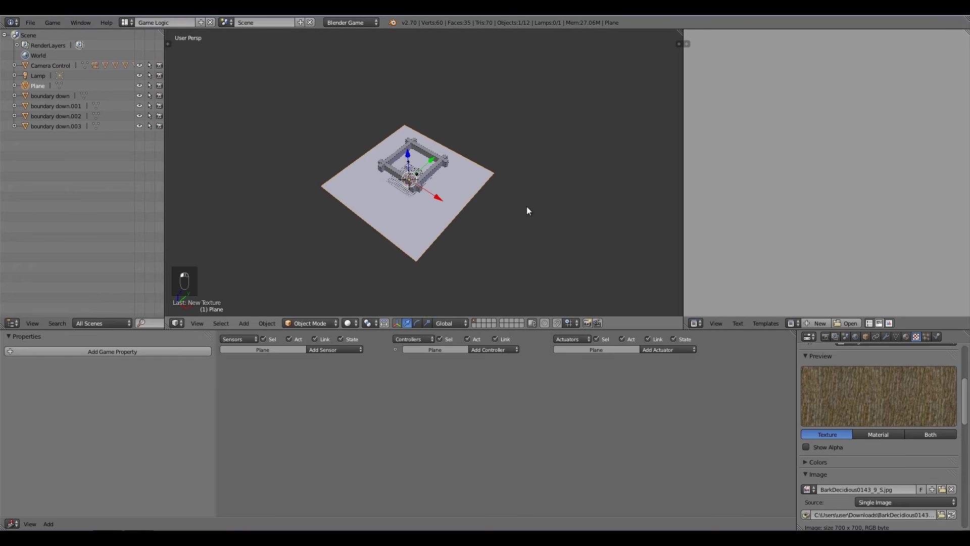
middle_click_drag(526, 206, 358, 323)
Step: Switch the viewport shading to Texture
left_click(357, 322)
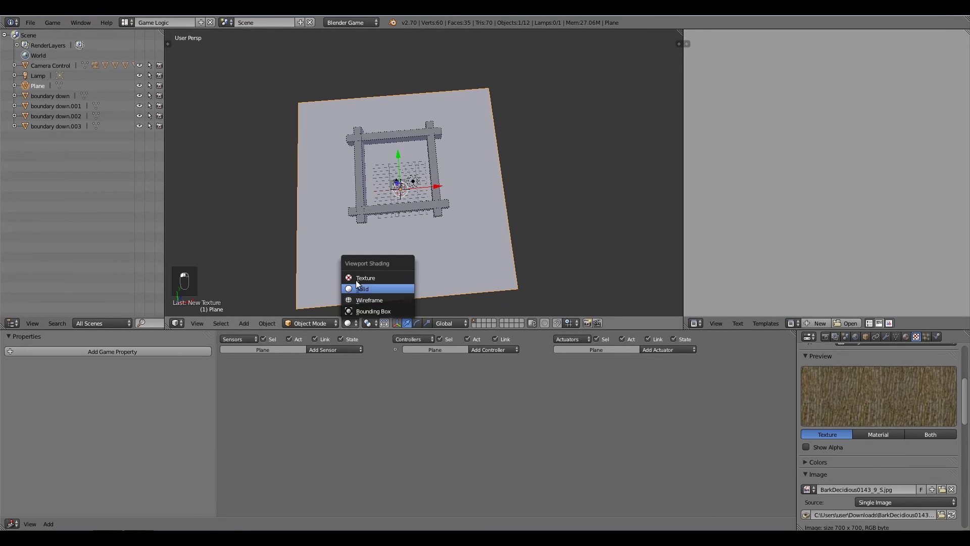
left_click(360, 277)
middle_click_drag(501, 217, 438, 186)
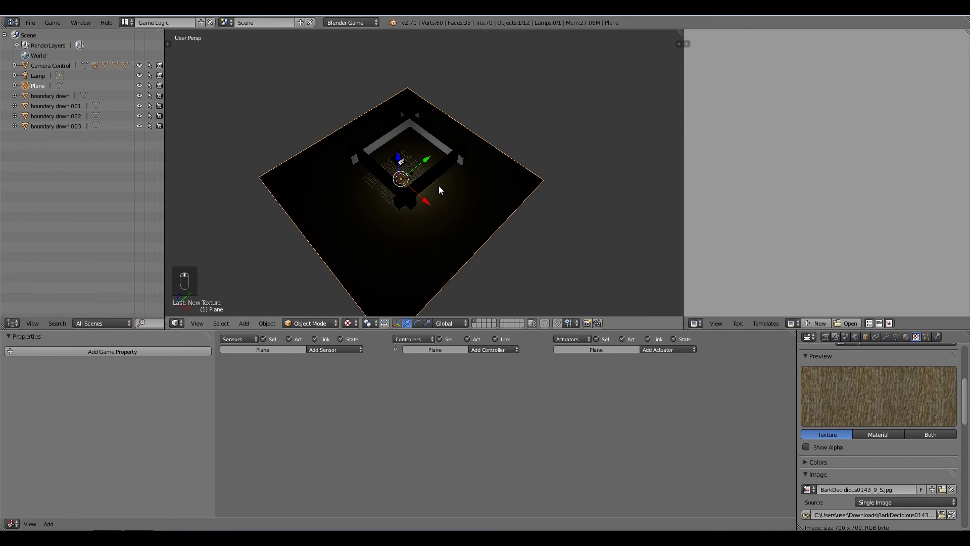
Step: Unwrap the plane's UVs in Edit Mode and return to Object Mode
key("Tab")
key("u")
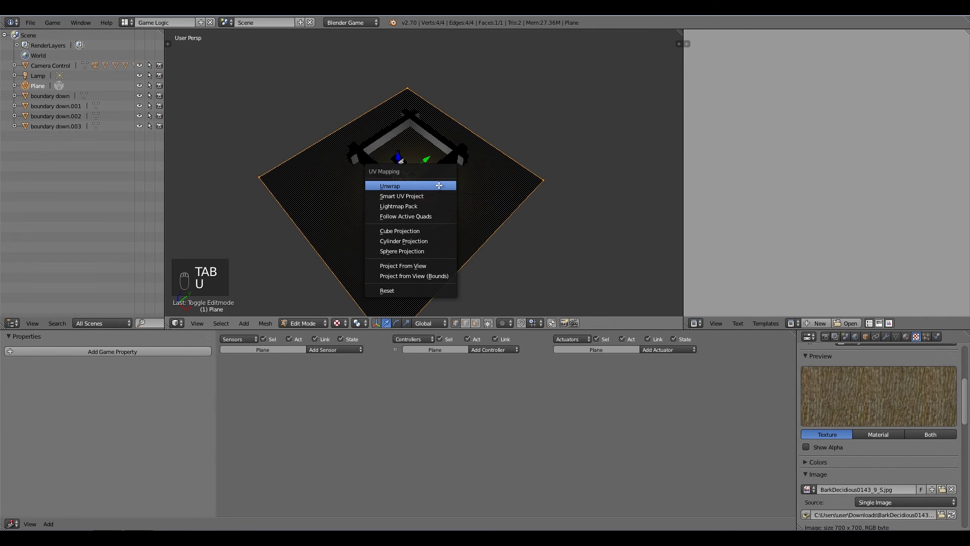
left_click(439, 186)
key("Tab")
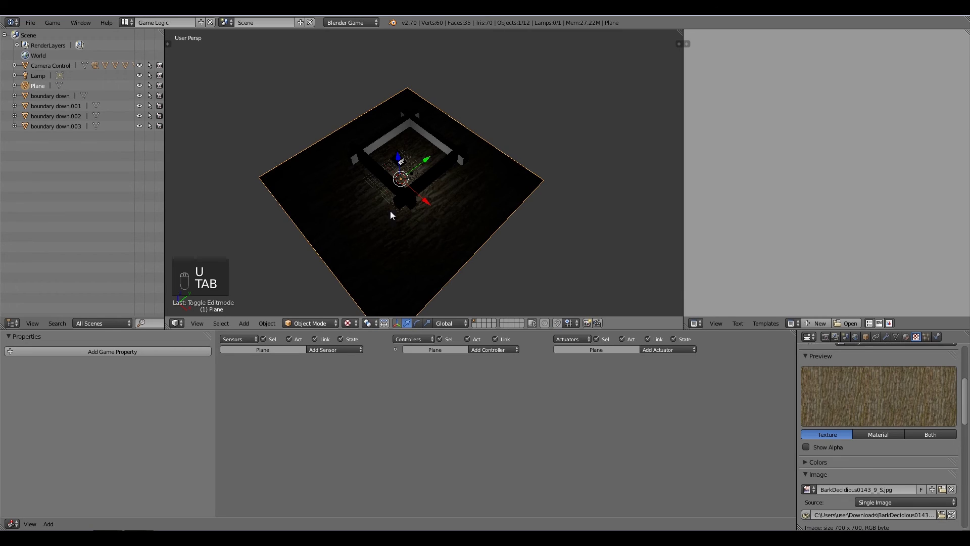
scroll(408, 236, "up", 6)
middle_click_drag(469, 235, 417, 220)
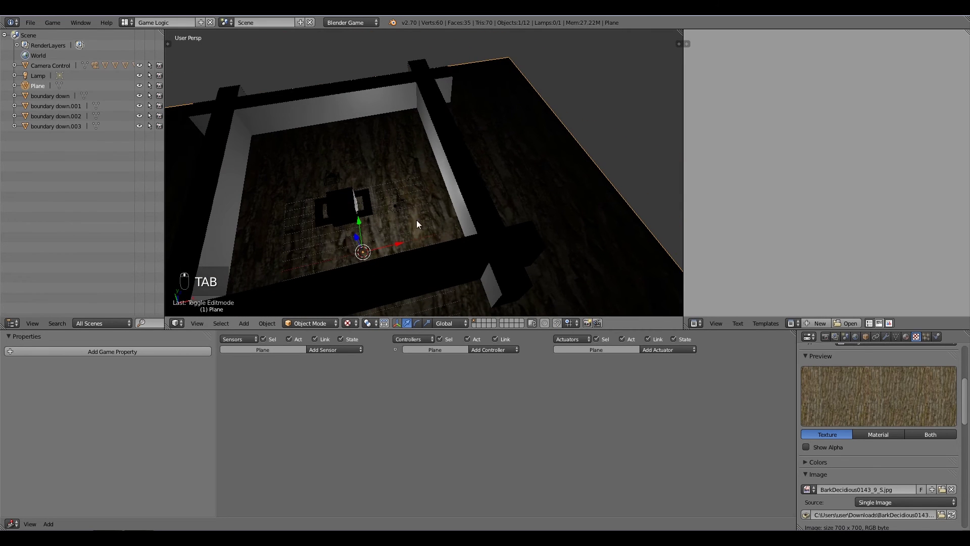
right_click(395, 206)
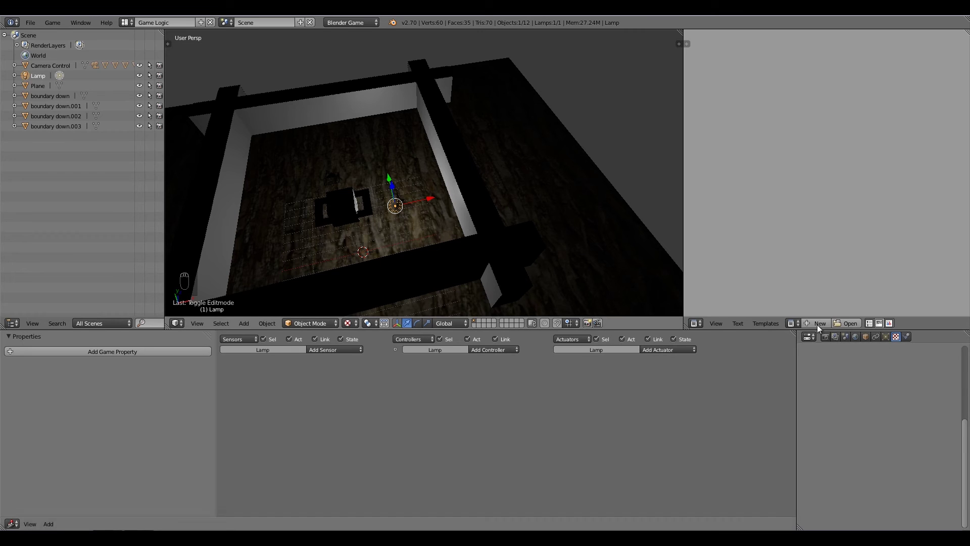
Step: Make the lamp a Hemi light, clear its rotation, and switch to camera view
left_click(886, 336)
scroll(870, 424, "down", 2)
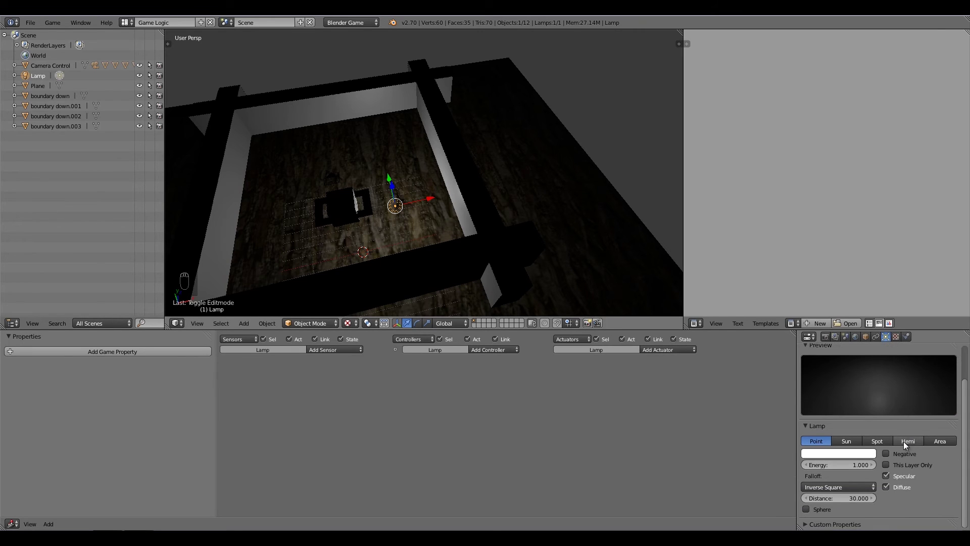
left_click(908, 441)
middle_click_drag(433, 194, 437, 202)
key("alt+r")
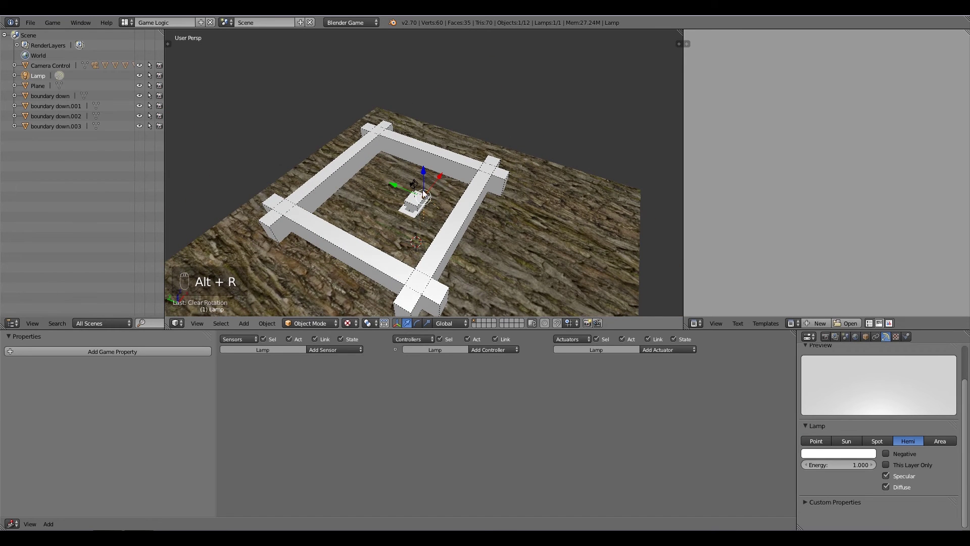
middle_click_drag(459, 259, 450, 219)
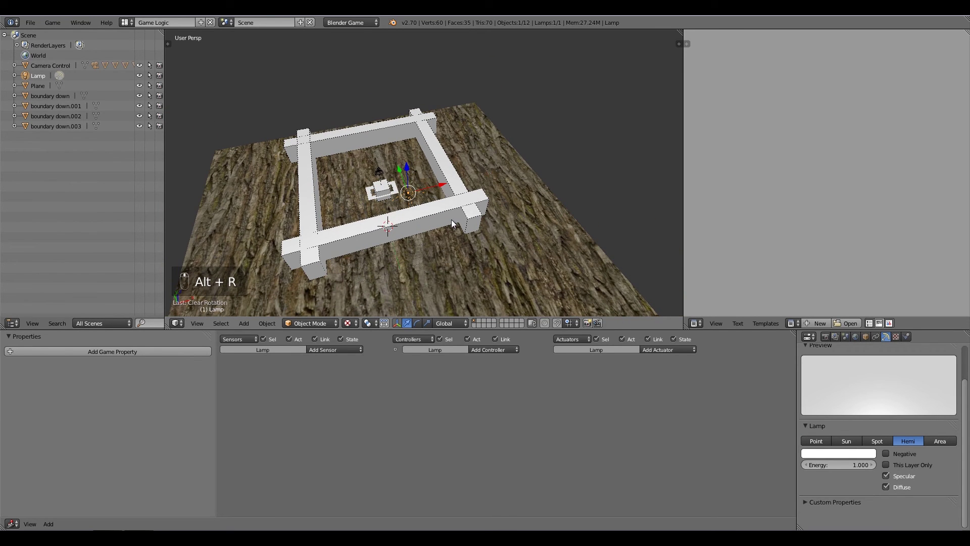
key("KP_0")
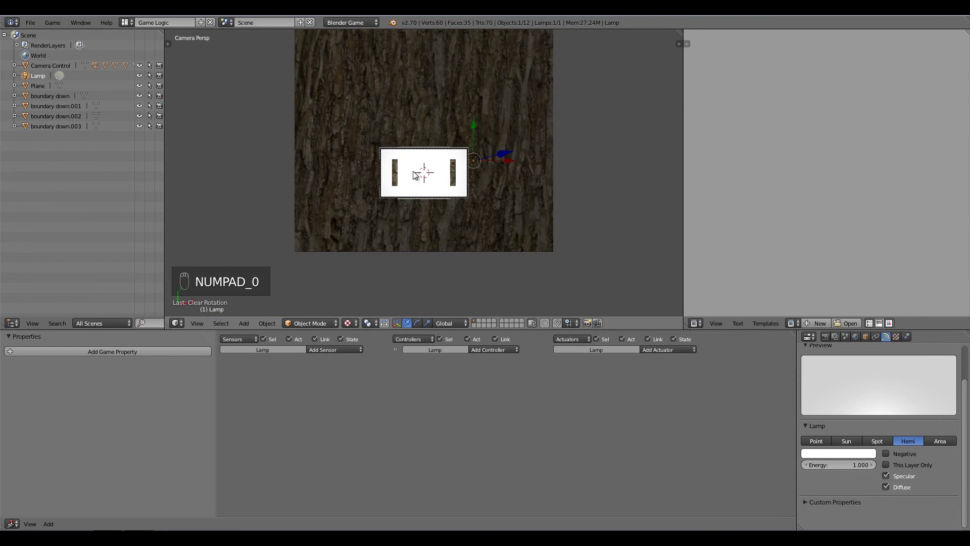
Step: Test-run the game from the zoomed camera view, then stop it
scroll(472, 226, "up", 3)
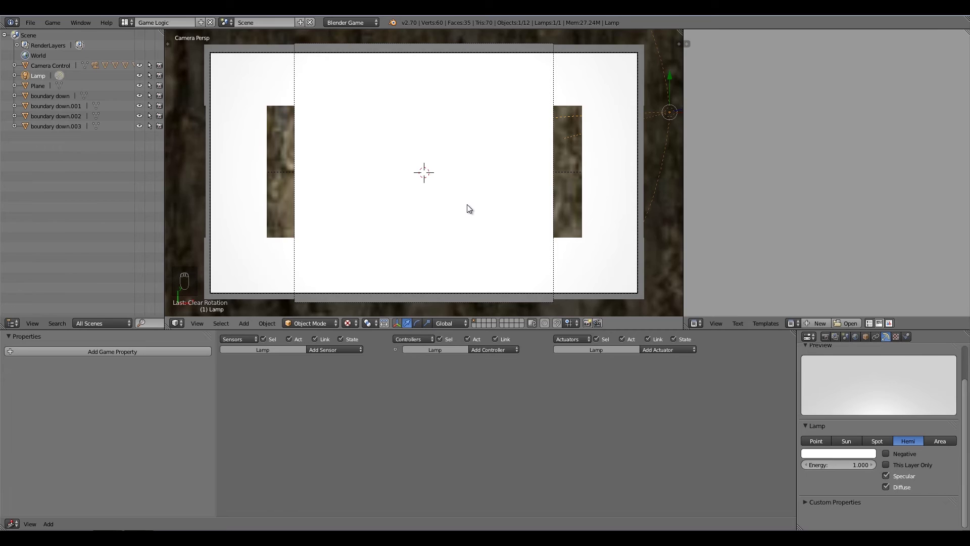
key("p")
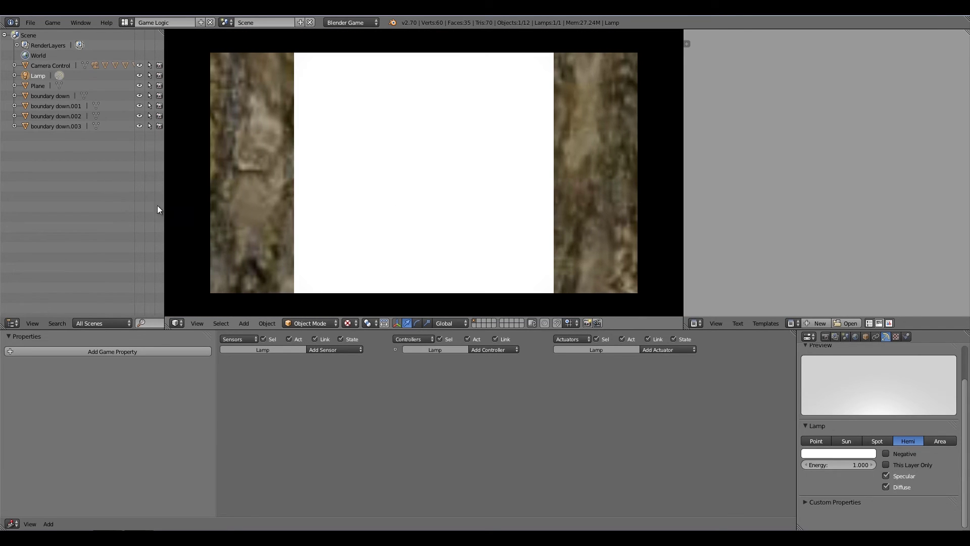
key("Escape")
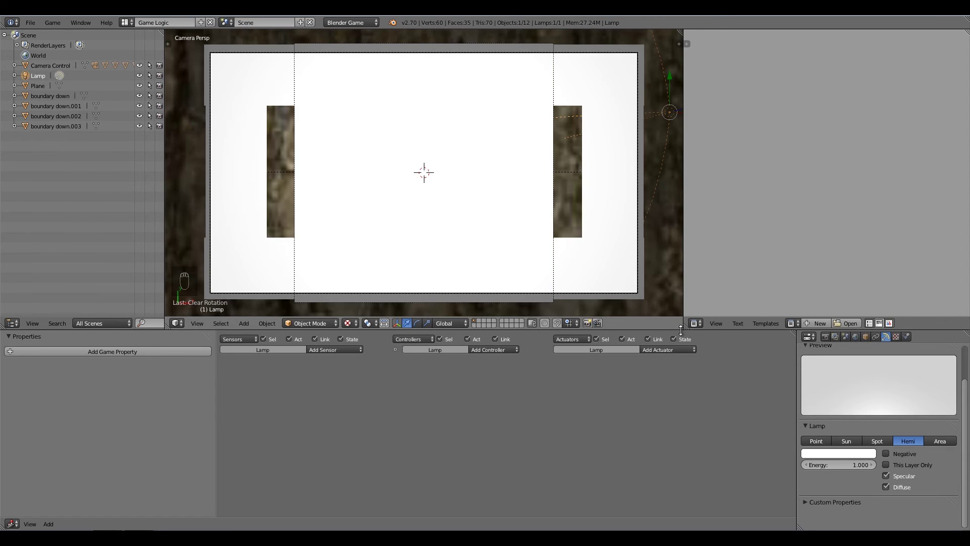
left_click(823, 337)
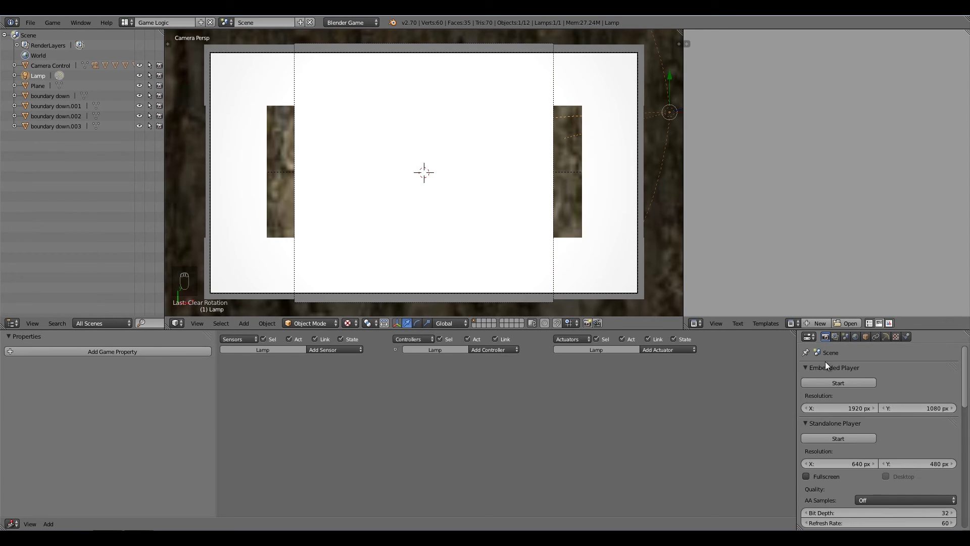
scroll(842, 429, "down", 10)
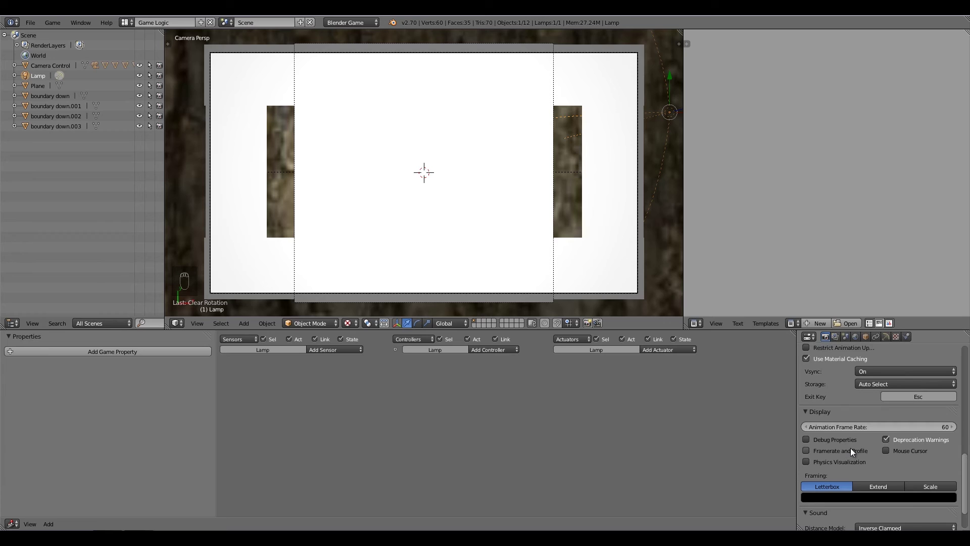
Step: Enable Mouse Cursor in the game Display settings
scroll(859, 451, "down", 2)
left_click(885, 430)
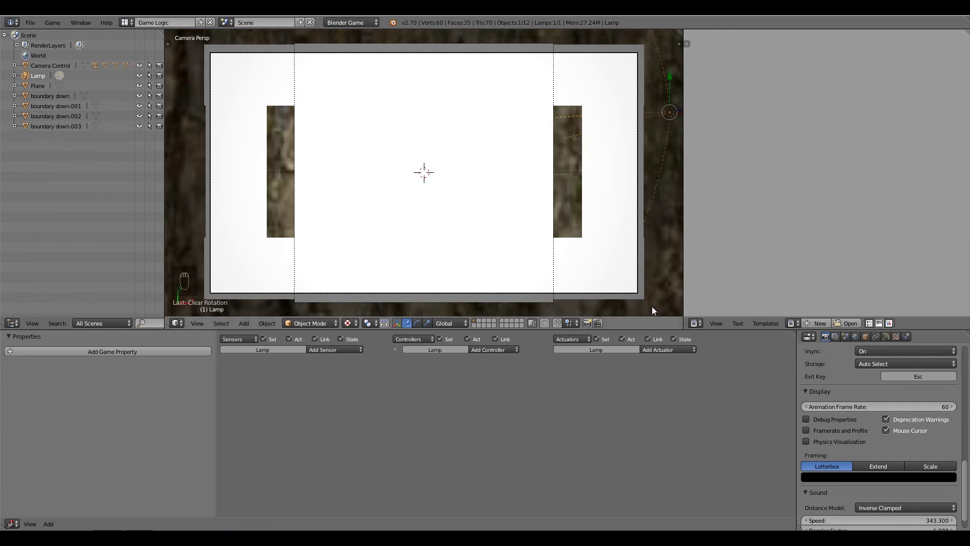
right_click(532, 171)
middle_click_drag(532, 172, 478, 182)
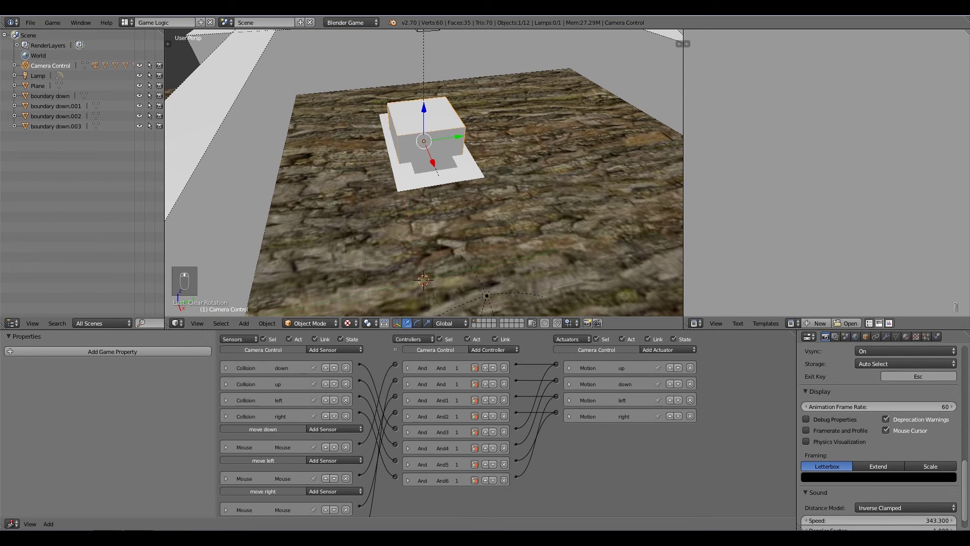
Step: Make the Camera Control cube invisible in the game through its physics settings
left_click(937, 336)
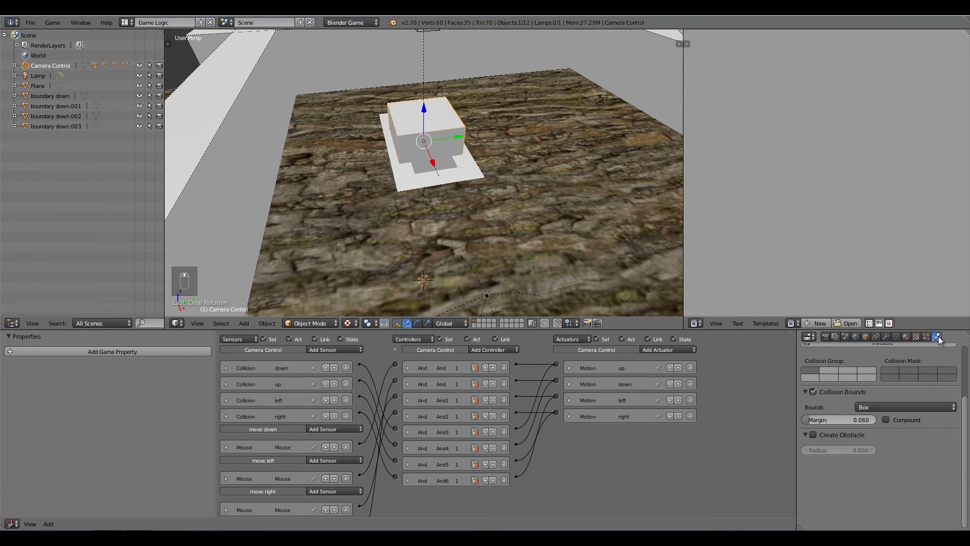
scroll(864, 455, "up", 4)
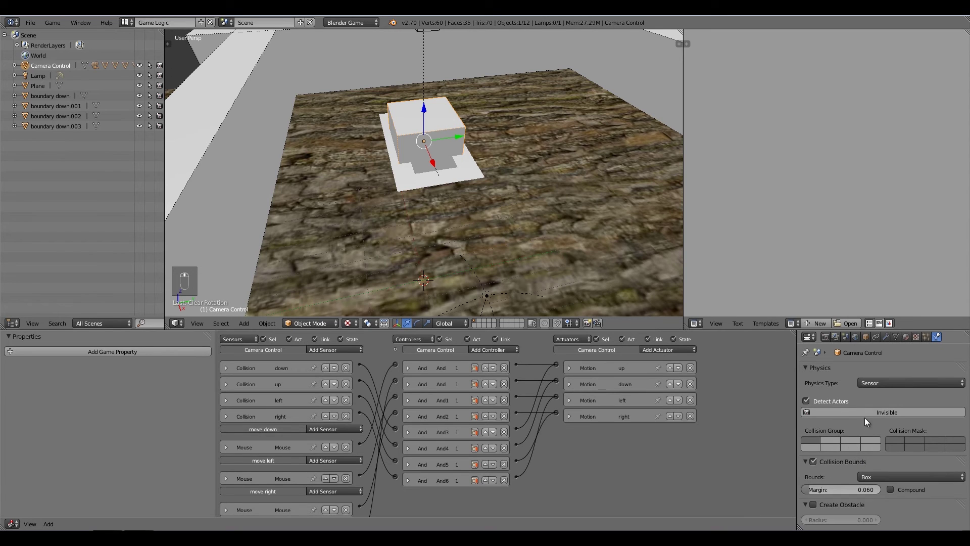
left_click(887, 413)
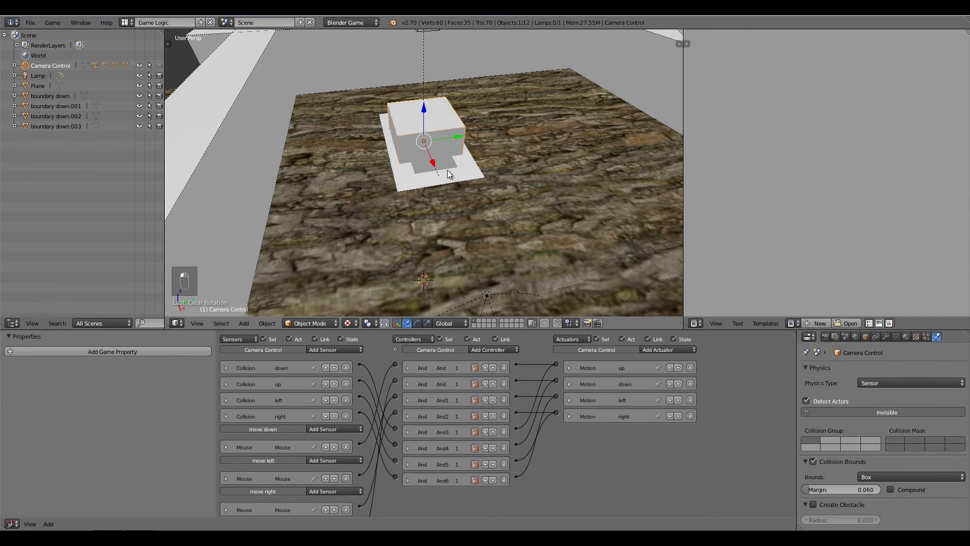
middle_click_drag(447, 175, 459, 189)
Step: Test-run the game again through the scene camera, then stop it
key("KP_0")
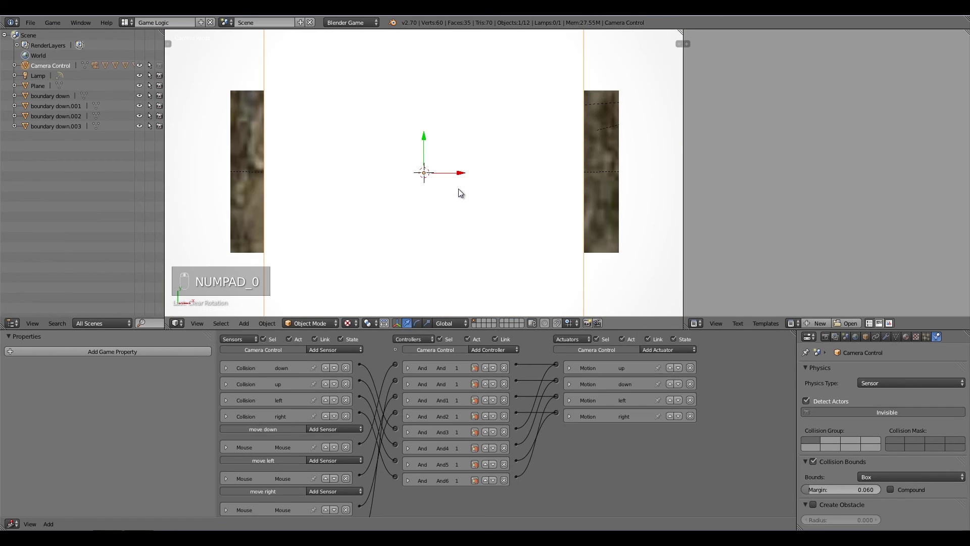
scroll(480, 178, "down", 2)
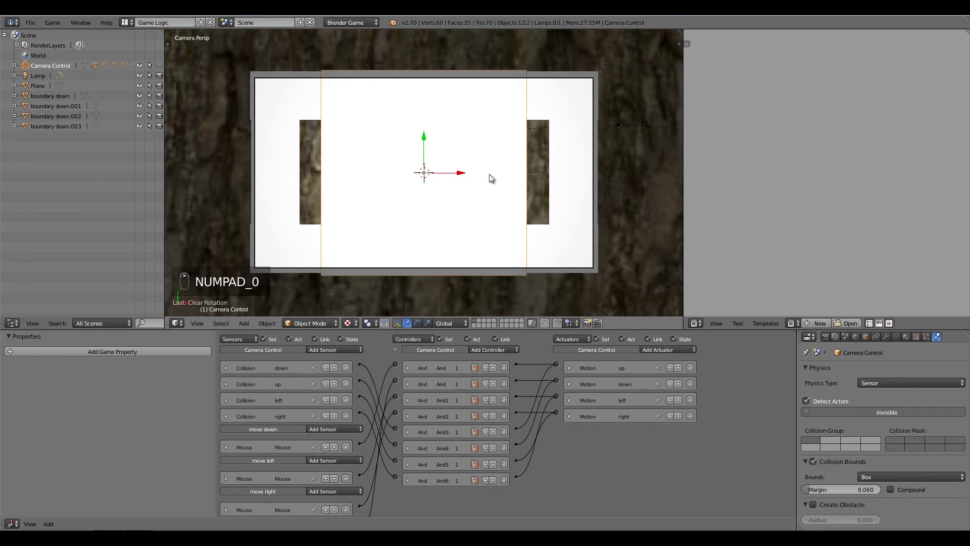
key("p")
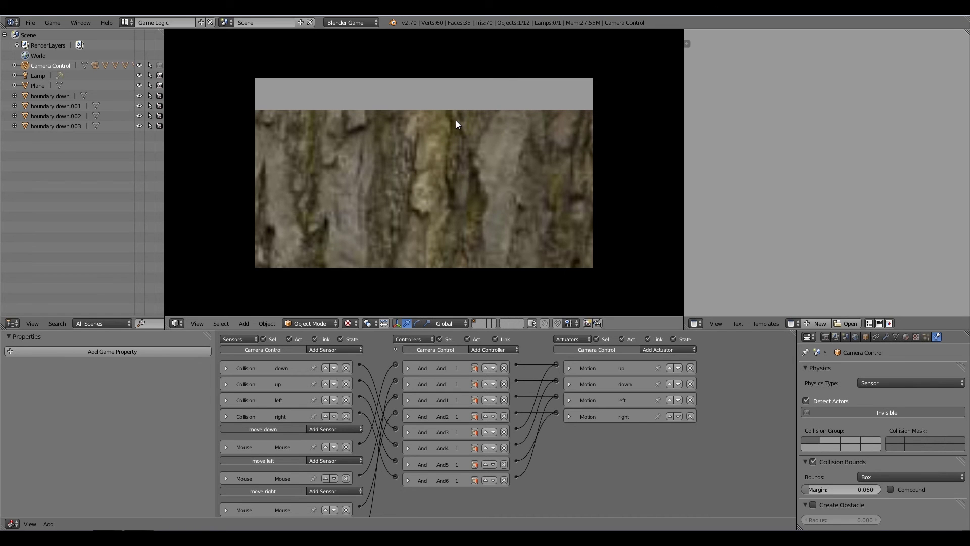
key("Escape")
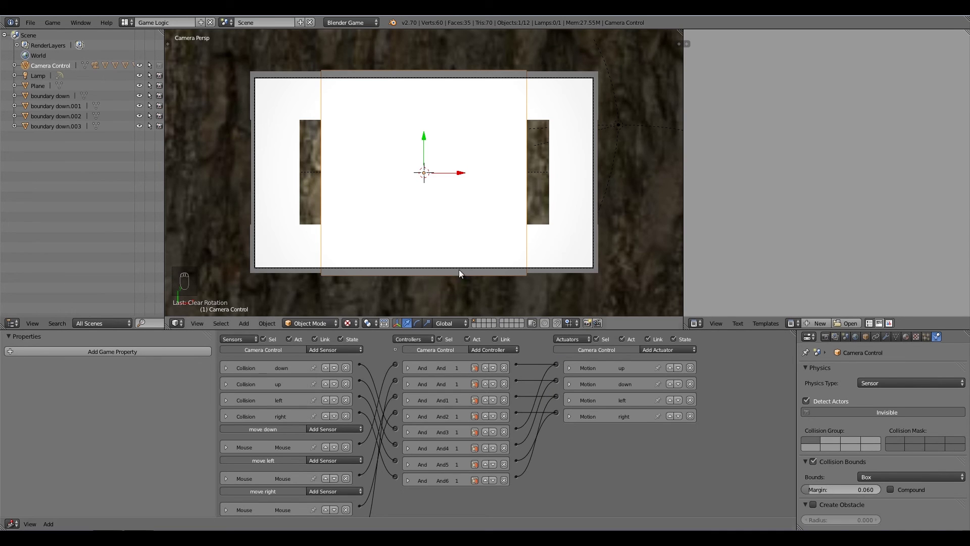
middle_click_drag(459, 269, 477, 326)
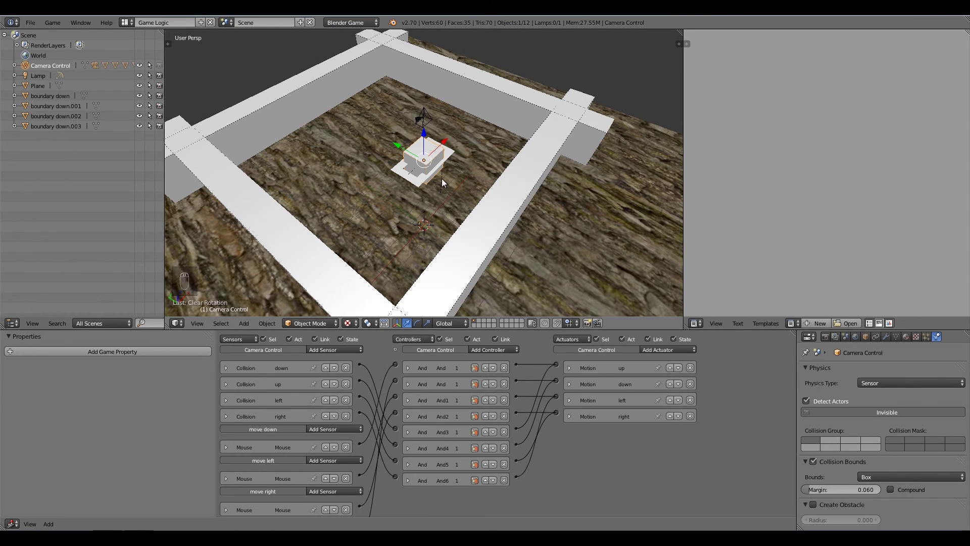
left_click(225, 367)
Step: On the Camera Control cube, link the Collision down sensor to the And3 controller
left_click(225, 368)
right_click(462, 250)
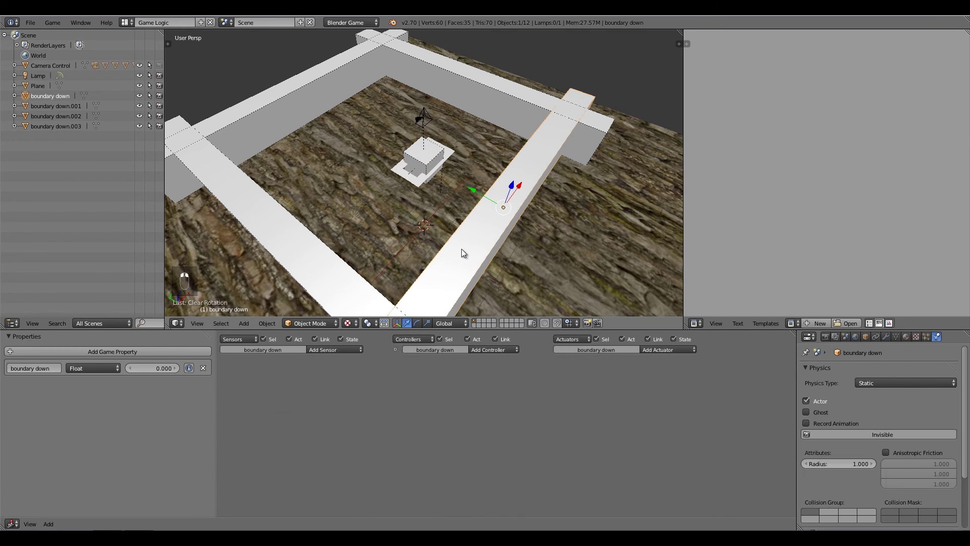
right_click(420, 159)
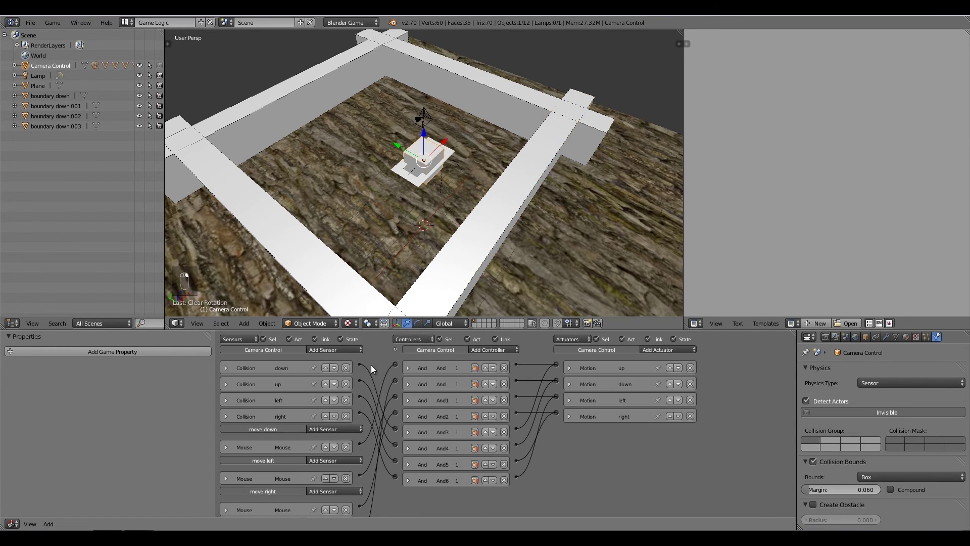
left_click_drag(361, 365, 395, 428)
Step: Cut the extra links into Motion up and from And4, then run the game from the camera view
left_click(570, 367)
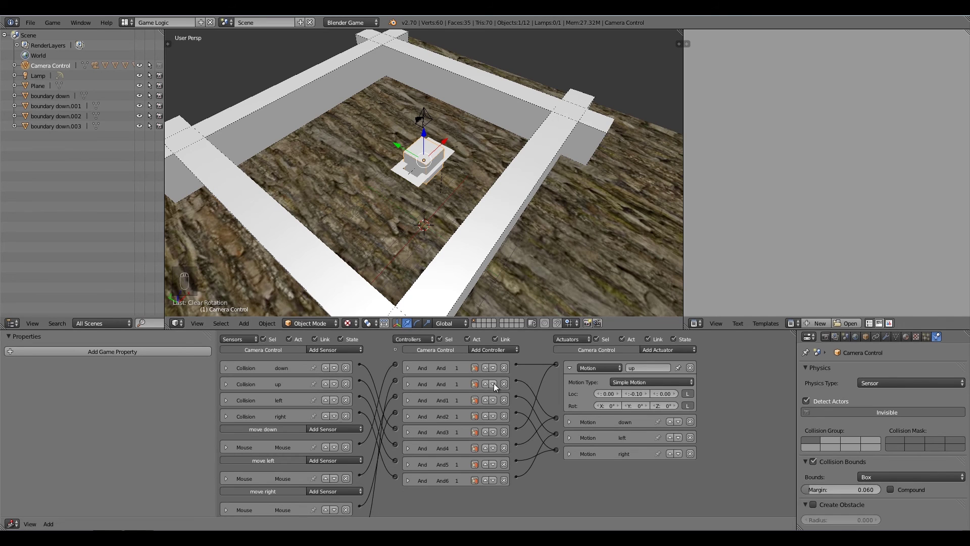
left_click(568, 365)
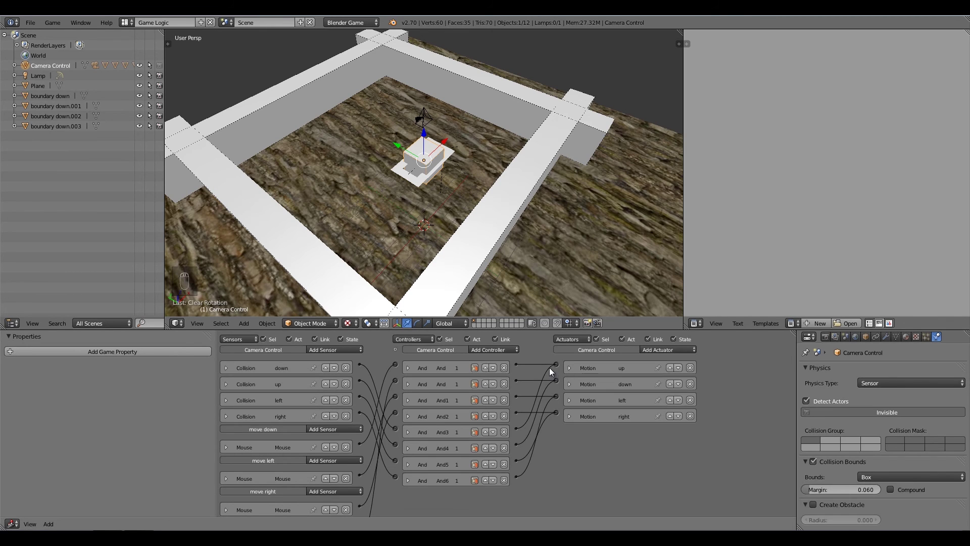
left_click_drag(542, 367, 555, 367, "ctrl")
left_click_drag(554, 371, 557, 380, "ctrl")
mouse_move(521, 437)
left_mouse_down("ctrl")
mouse_move(558, 362)
mouse_move(481, 384)
left_mouse_up("ctrl")
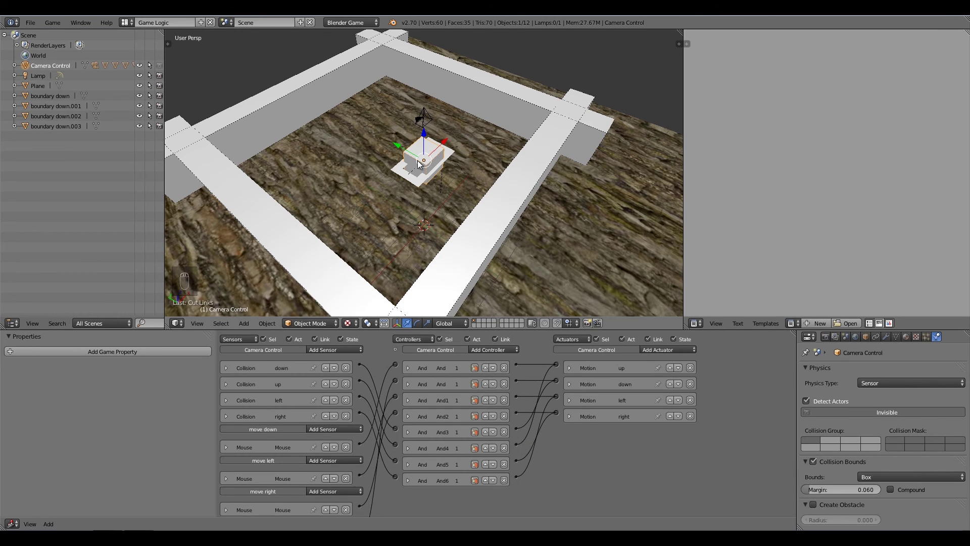
key("KP_0")
key("p")
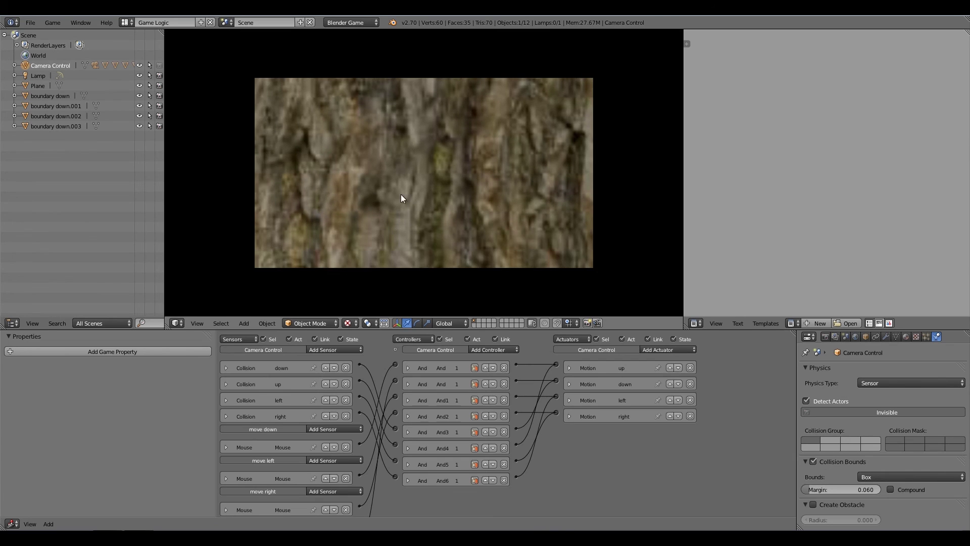
Step: Stop the game, inspect the right, front, left and back walls, and undo the back wall's accidental move
key("Escape")
middle_click_drag(477, 175, 504, 107)
right_click(564, 162)
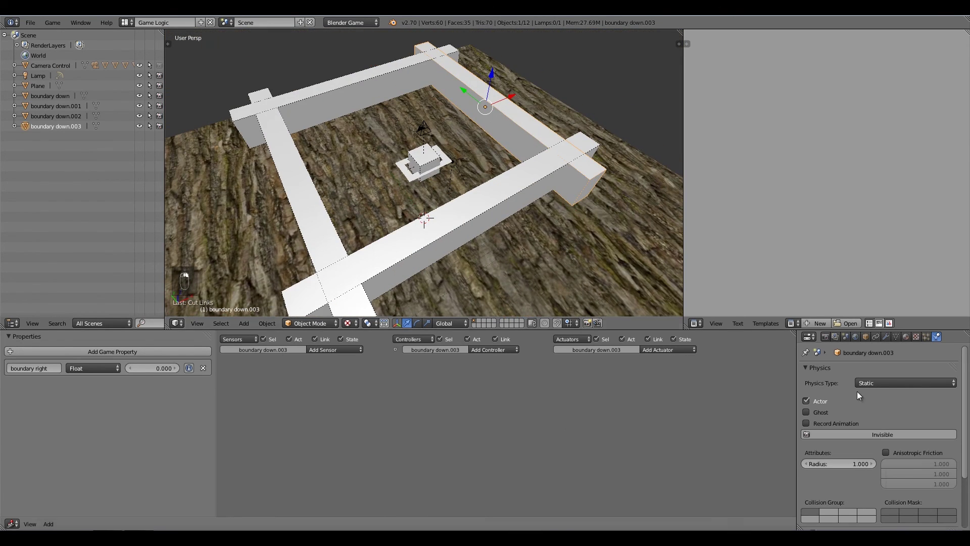
right_click(499, 204)
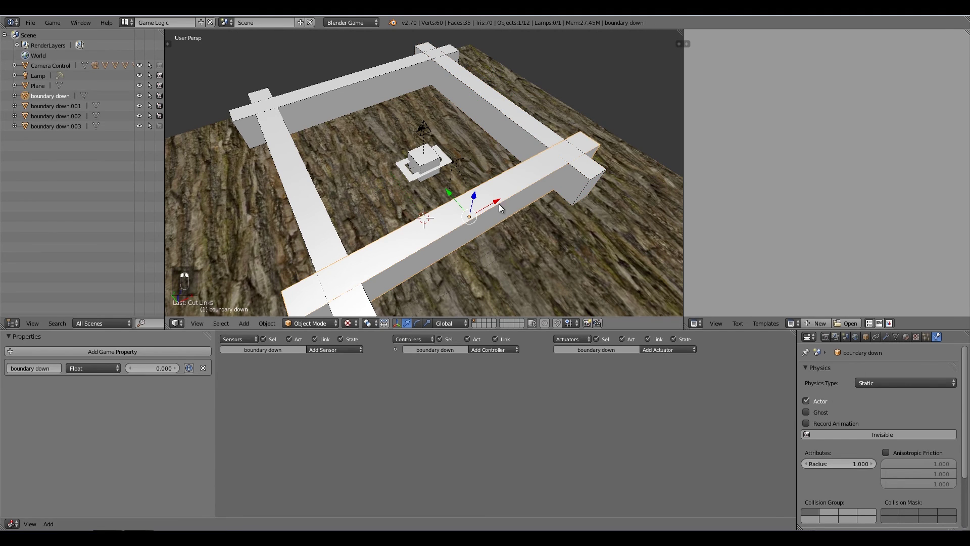
right_click(332, 277)
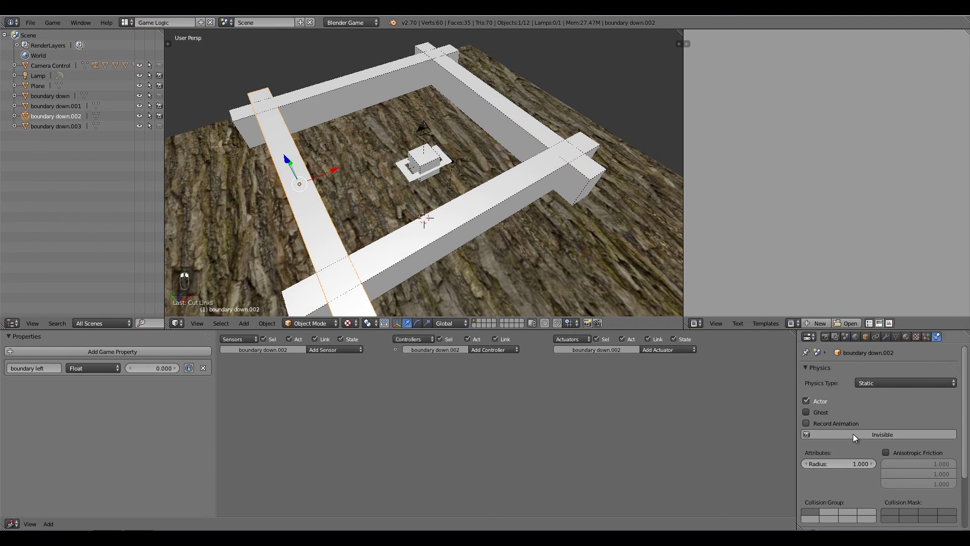
right_click_drag(357, 96, 376, 136)
key("ctrl+z")
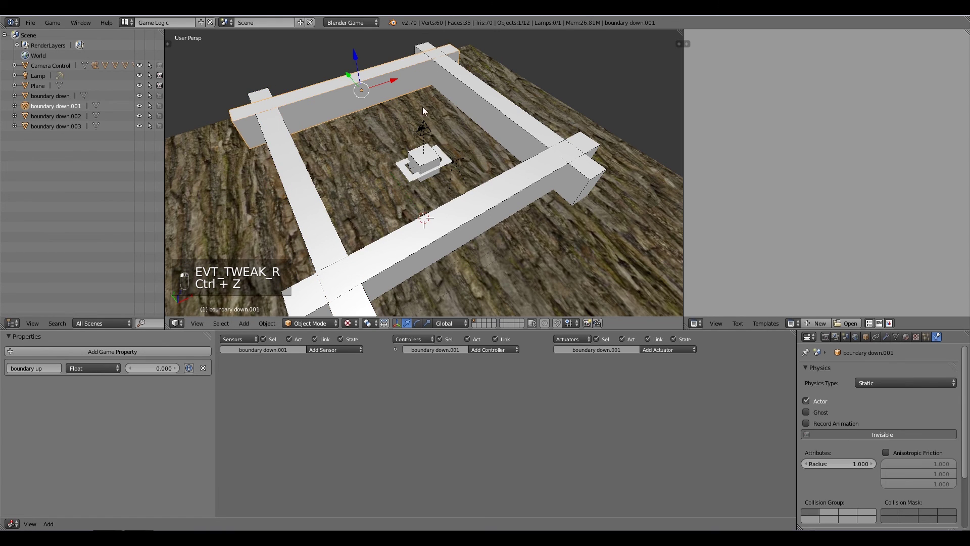
Step: Deselect everything, orbit around the cube to the wall corner, and select the camera
middle_click_drag(586, 201, 410, 216)
scroll(410, 217, "up", 2)
key("a")
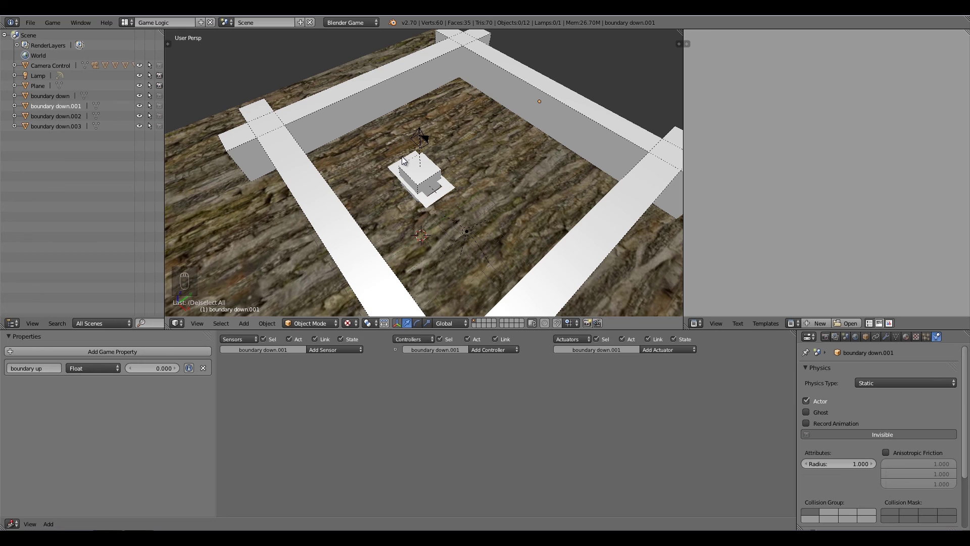
scroll(403, 160, "up", 2)
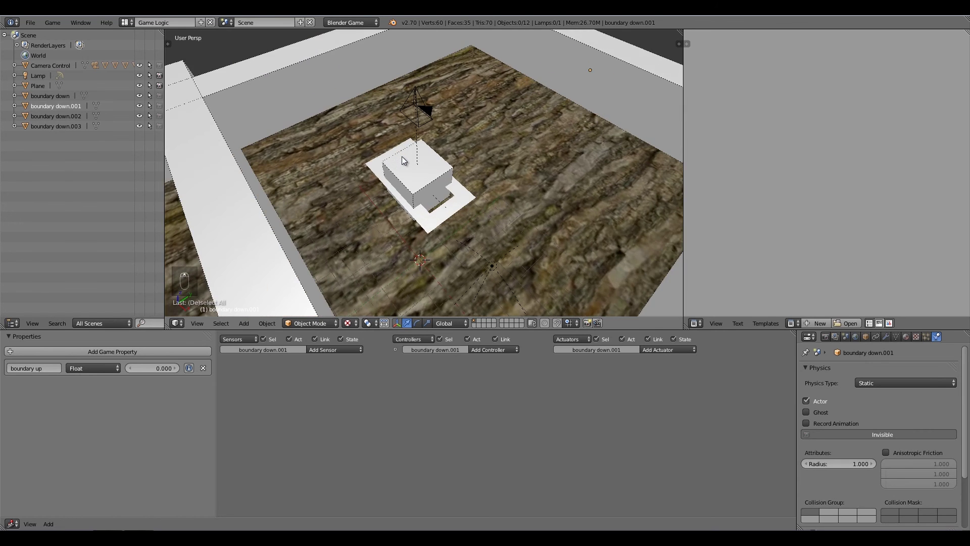
middle_click_drag(401, 156, 433, 123)
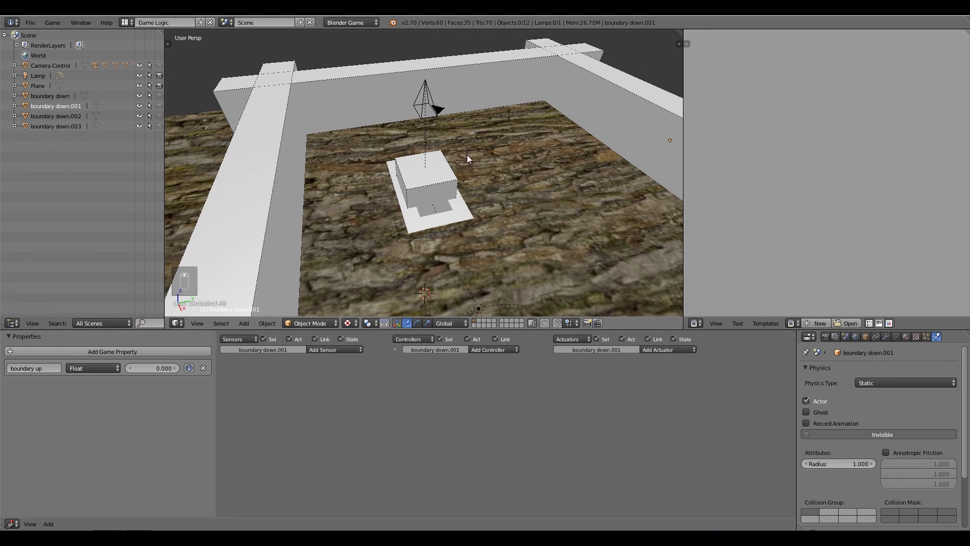
middle_click_drag(538, 231, 438, 219)
scroll(484, 190, "up", 2)
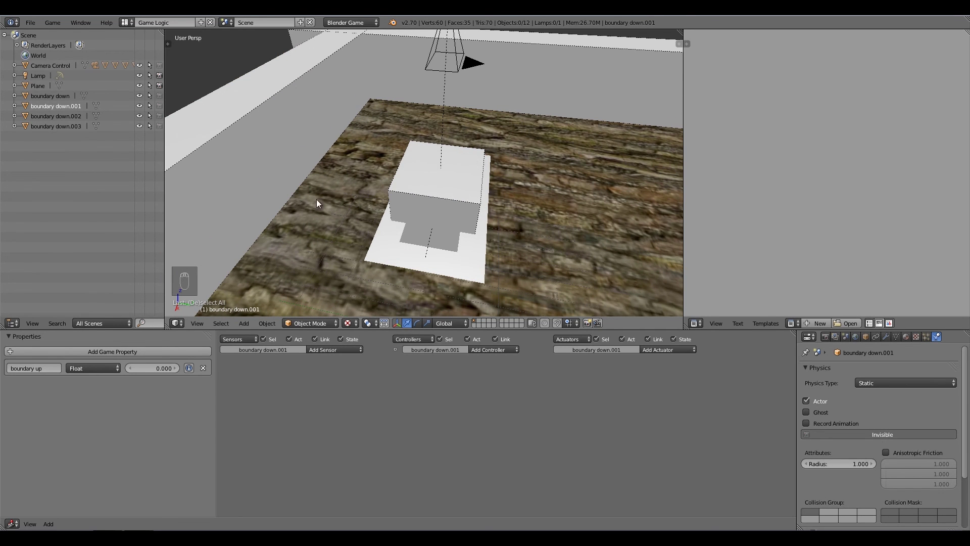
scroll(411, 143, "down", 2)
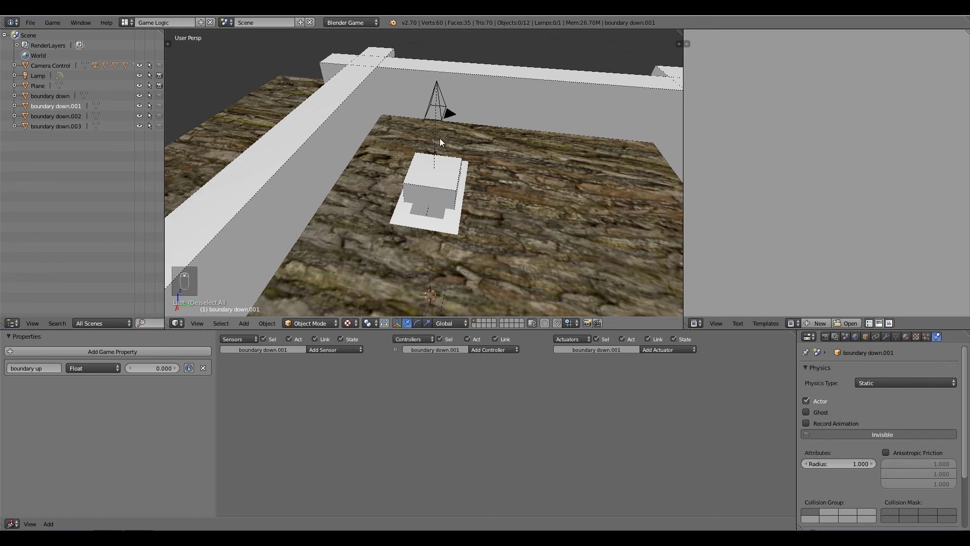
middle_click_drag(439, 138, 454, 124)
right_click(452, 117)
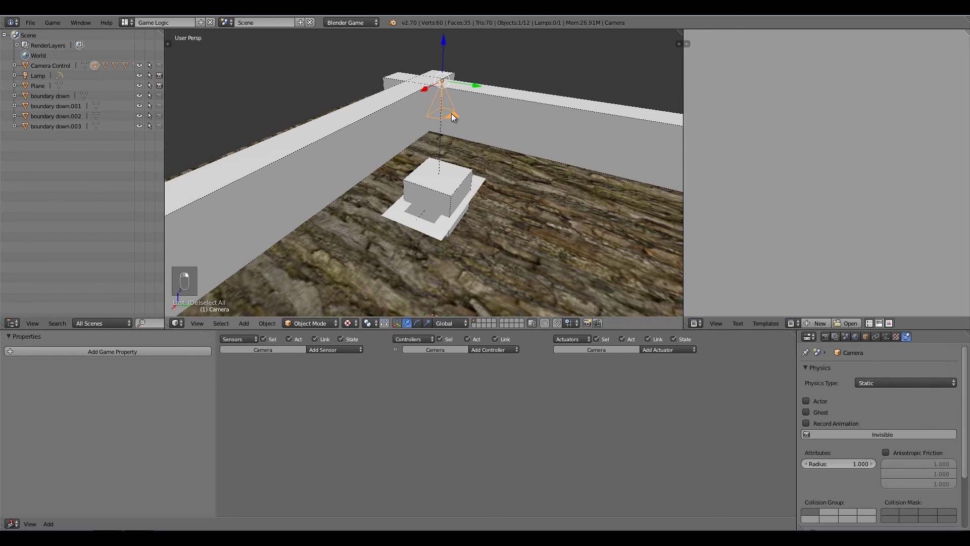
Step: Add the move right, move left and move down pieces to the camera selection in wireframe view
middle_click_drag(424, 200, 420, 228)
right_click(419, 228, "shift")
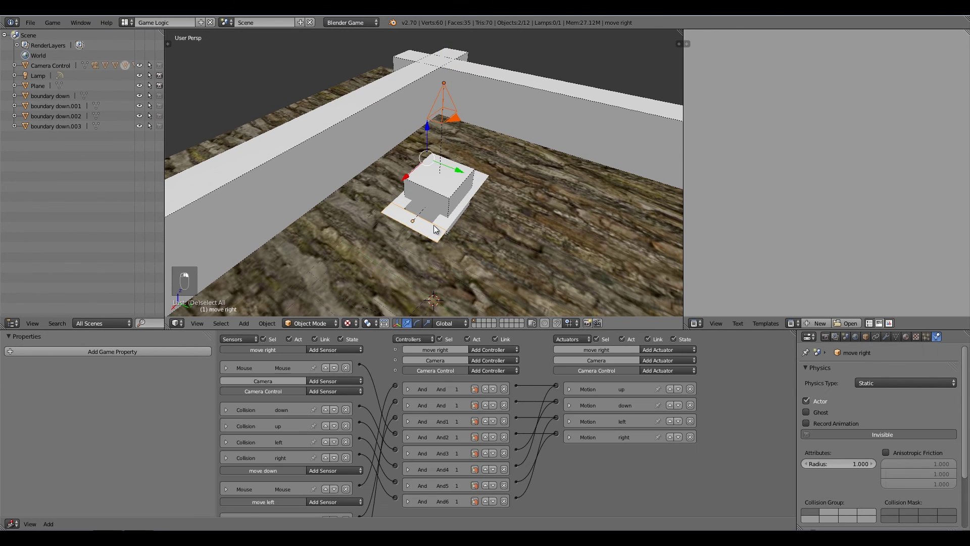
middle_click_drag(549, 200, 372, 235)
right_click(363, 234, "shift")
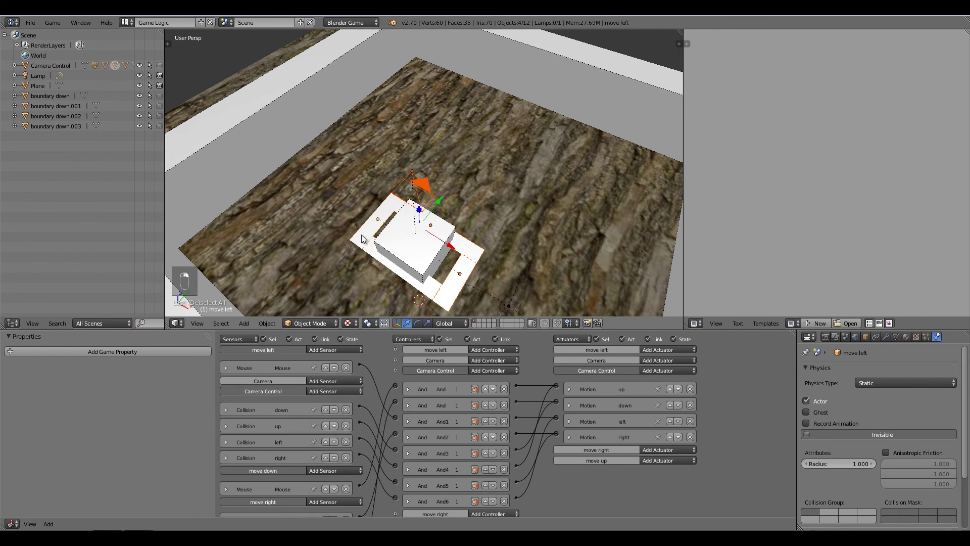
right_click(433, 296, "shift")
mouse_move(458, 282)
middle_mouse_down()
mouse_move(438, 257)
mouse_move(380, 229)
middle_mouse_up()
key("z")
middle_click_drag(357, 198, 478, 207)
Step: Rotate the selected objects about the X axis and slide them along Y
key("r")
key("x")
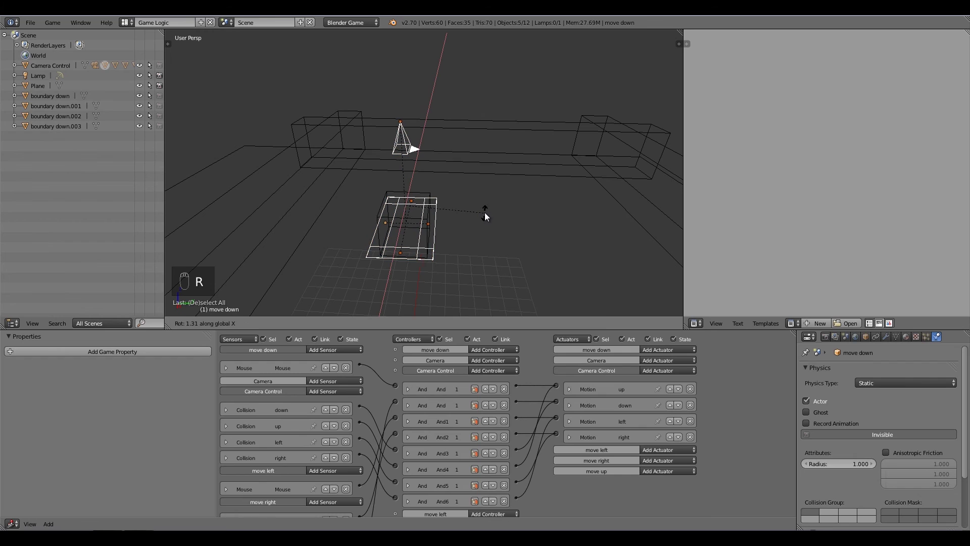
left_click(503, 181)
left_click_drag(442, 208, 462, 207)
mouse_move(466, 206)
middle_mouse_down()
mouse_move(501, 205)
mouse_move(457, 202)
middle_mouse_up()
left_click_drag(459, 198, 450, 198)
middle_click_drag(450, 198, 470, 200)
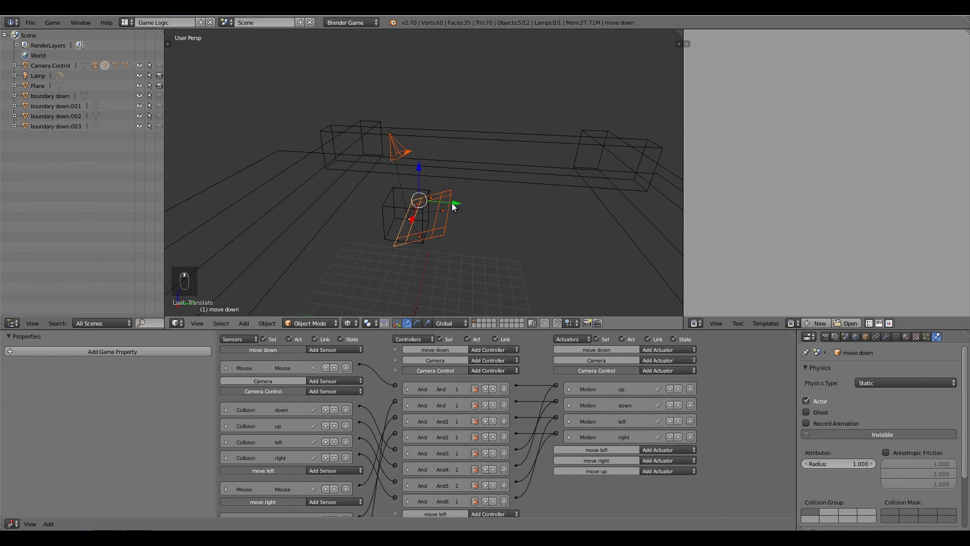
key("r")
key("x")
right_click(479, 189)
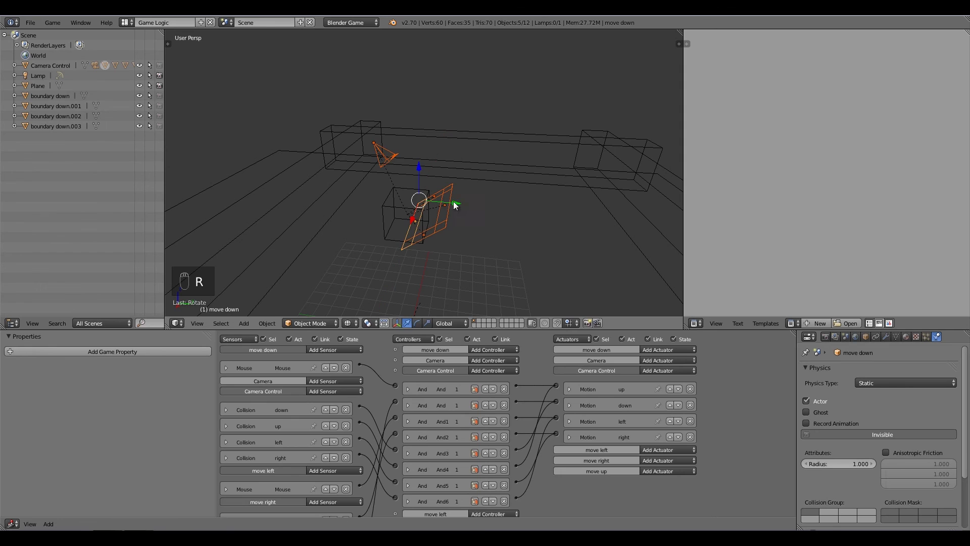
left_click_drag(457, 203, 461, 202)
Step: Switch the viewport shading back to Texture
middle_click_drag(461, 202, 452, 190)
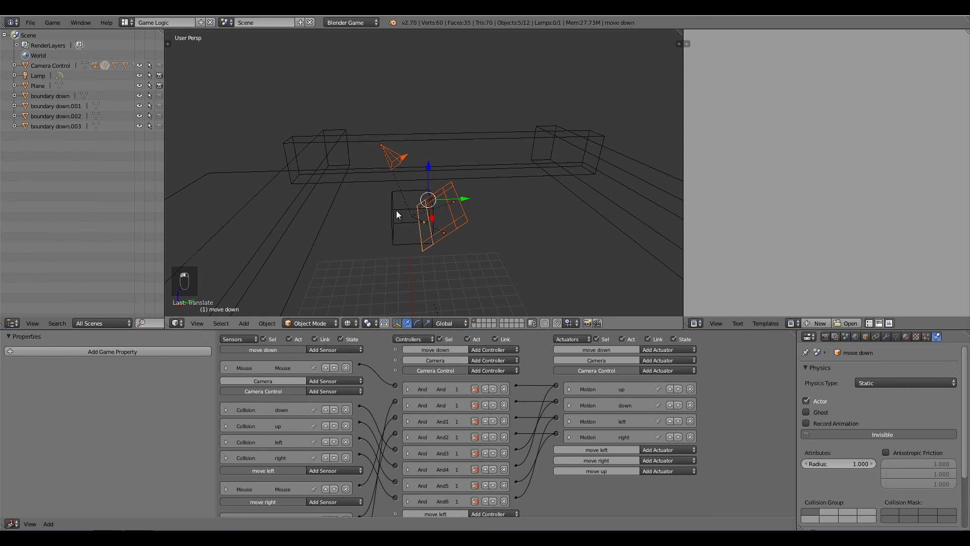
middle_click_drag(396, 210, 400, 219)
mouse_move(364, 292)
middle_mouse_down()
mouse_move(489, 219)
mouse_move(420, 229)
mouse_move(428, 251)
mouse_move(411, 229)
mouse_move(493, 238)
mouse_move(441, 250)
middle_mouse_up()
left_click(348, 326)
left_click(374, 277)
Step: Add a Suzanne monkey mesh and slide it along Y beside the cube
key("shift+a")
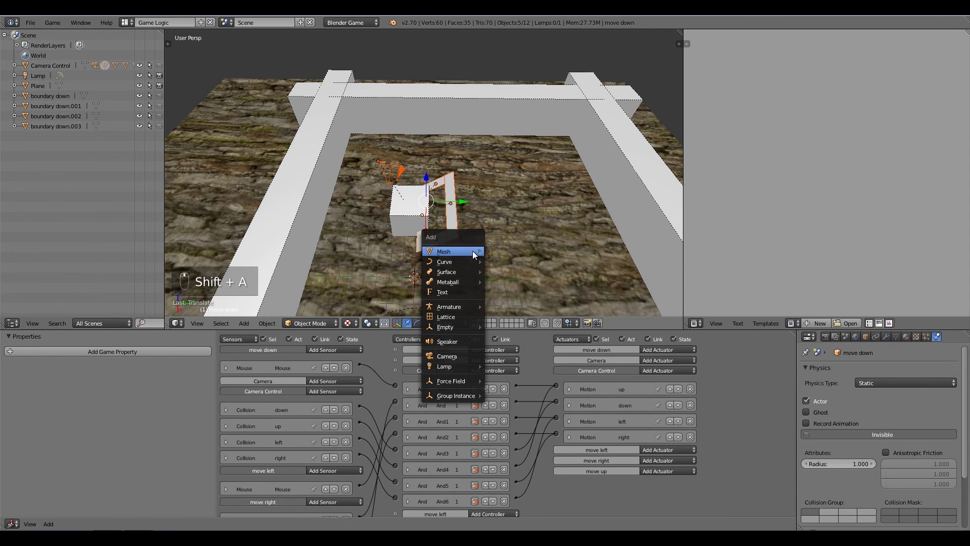
mouse_move(472, 251)
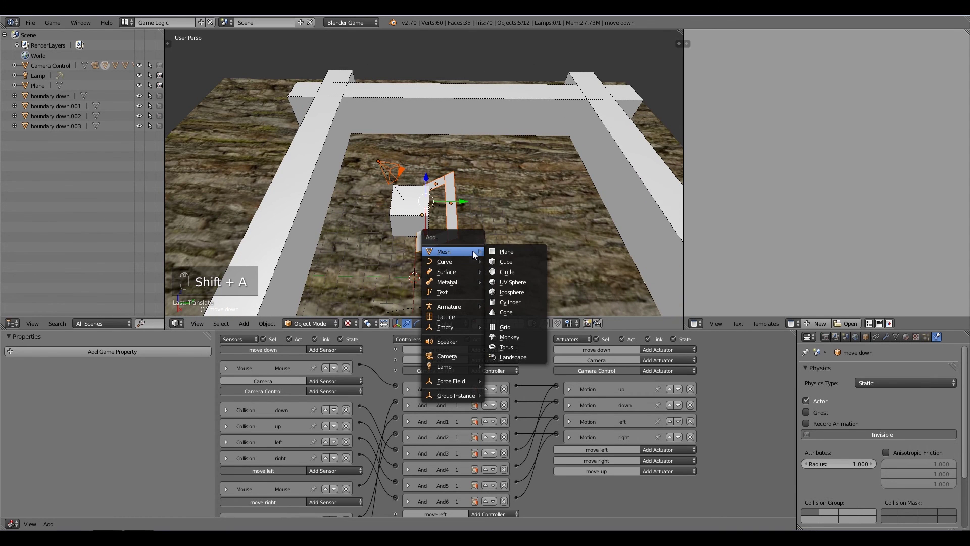
left_click(502, 338)
left_click_drag(451, 274, 586, 277)
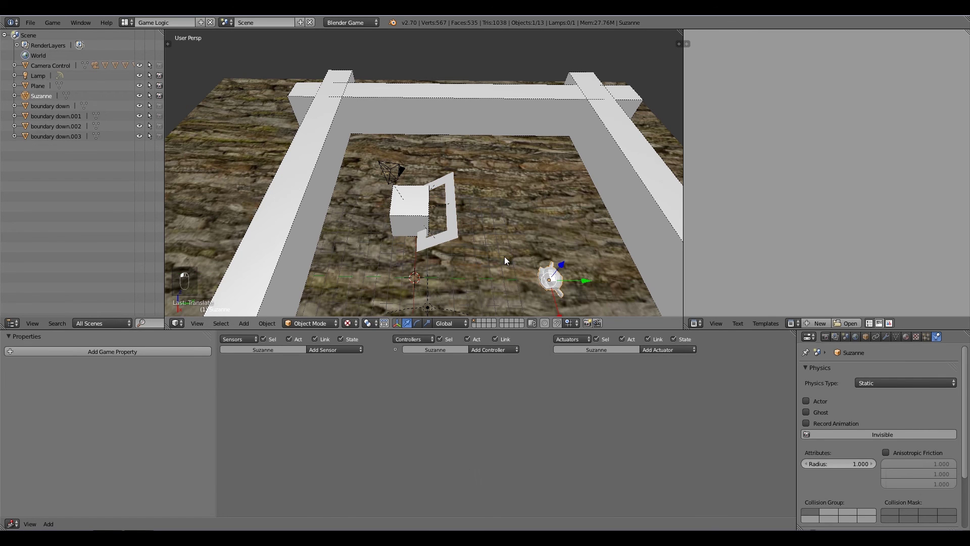
Step: Test-run the game from the camera view, then stop it and zoom out in perspective
key("KP_0")
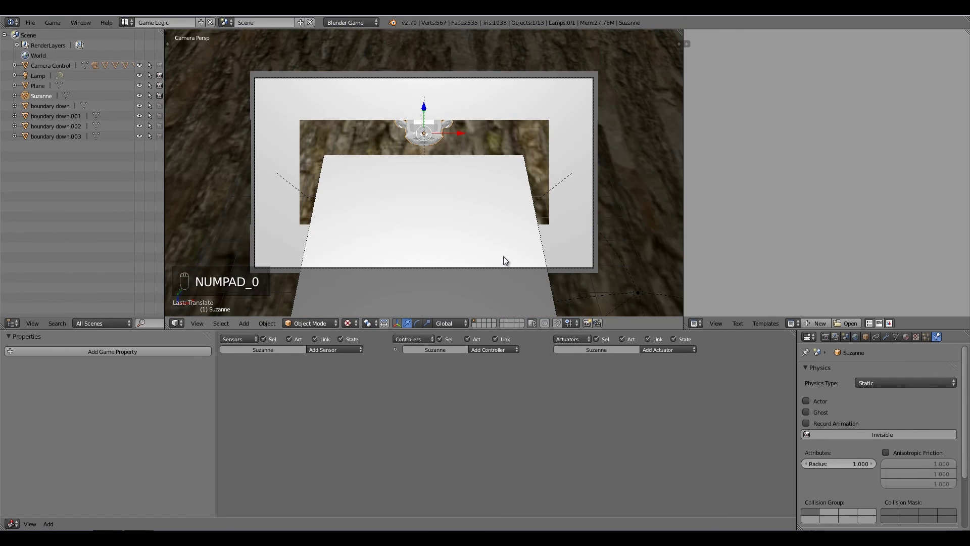
key("p")
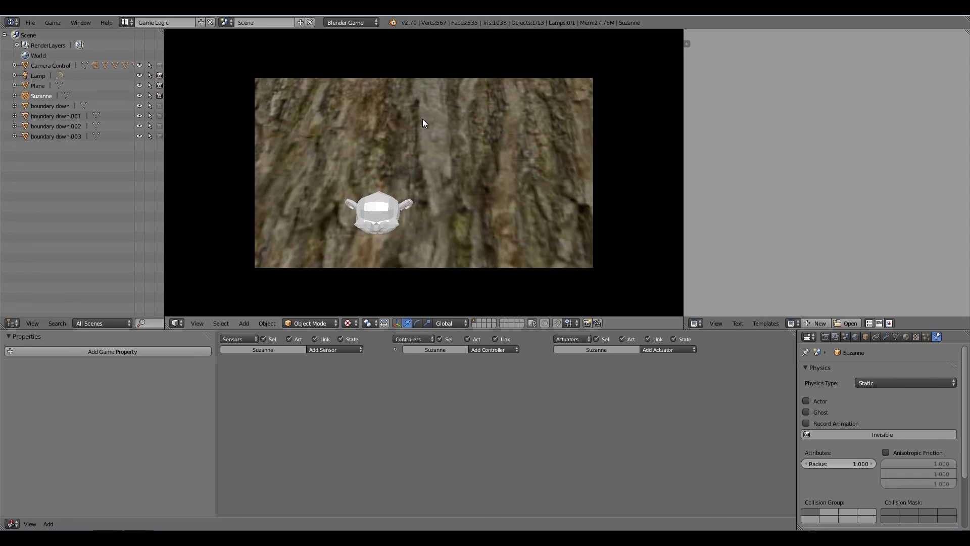
key("Escape")
key("KP_0")
scroll(440, 178, "down", 3)
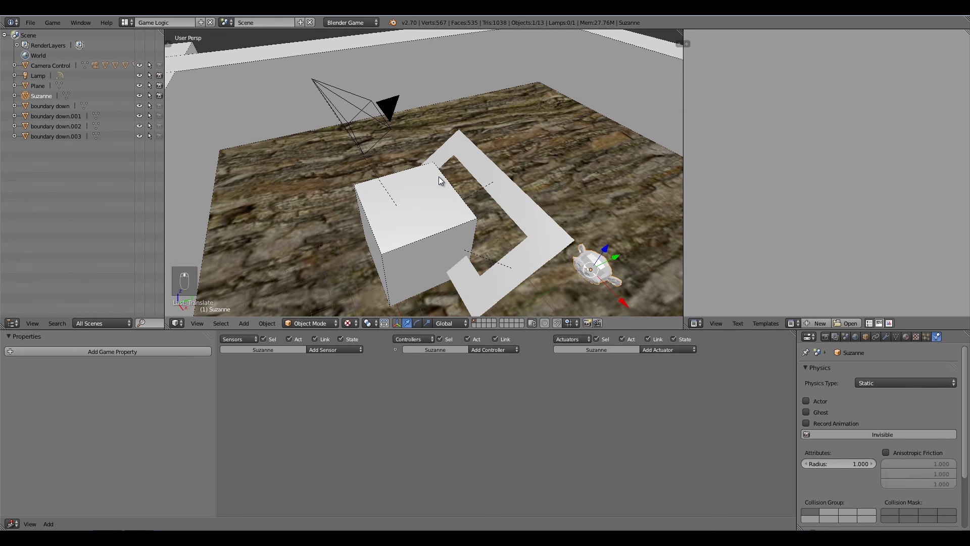